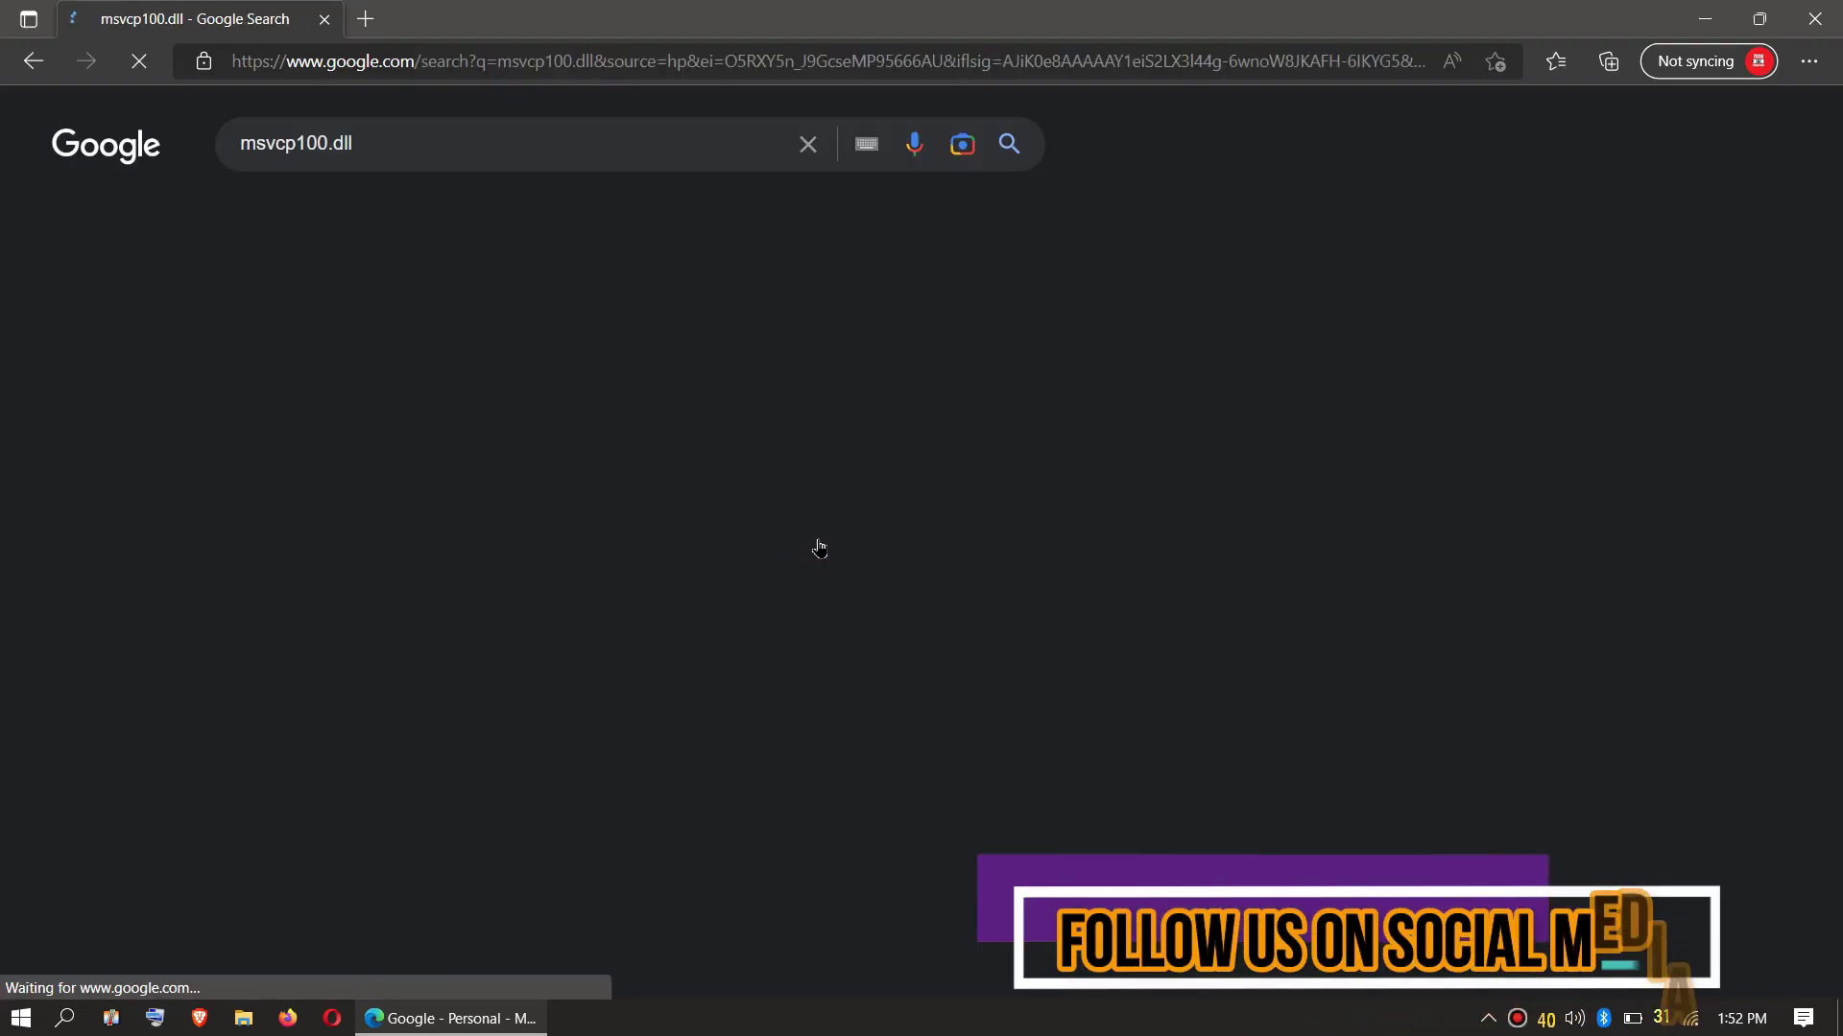
Open the DLL-files.com msvcp100.dll page and scroll to its list of versions.
click(376, 358)
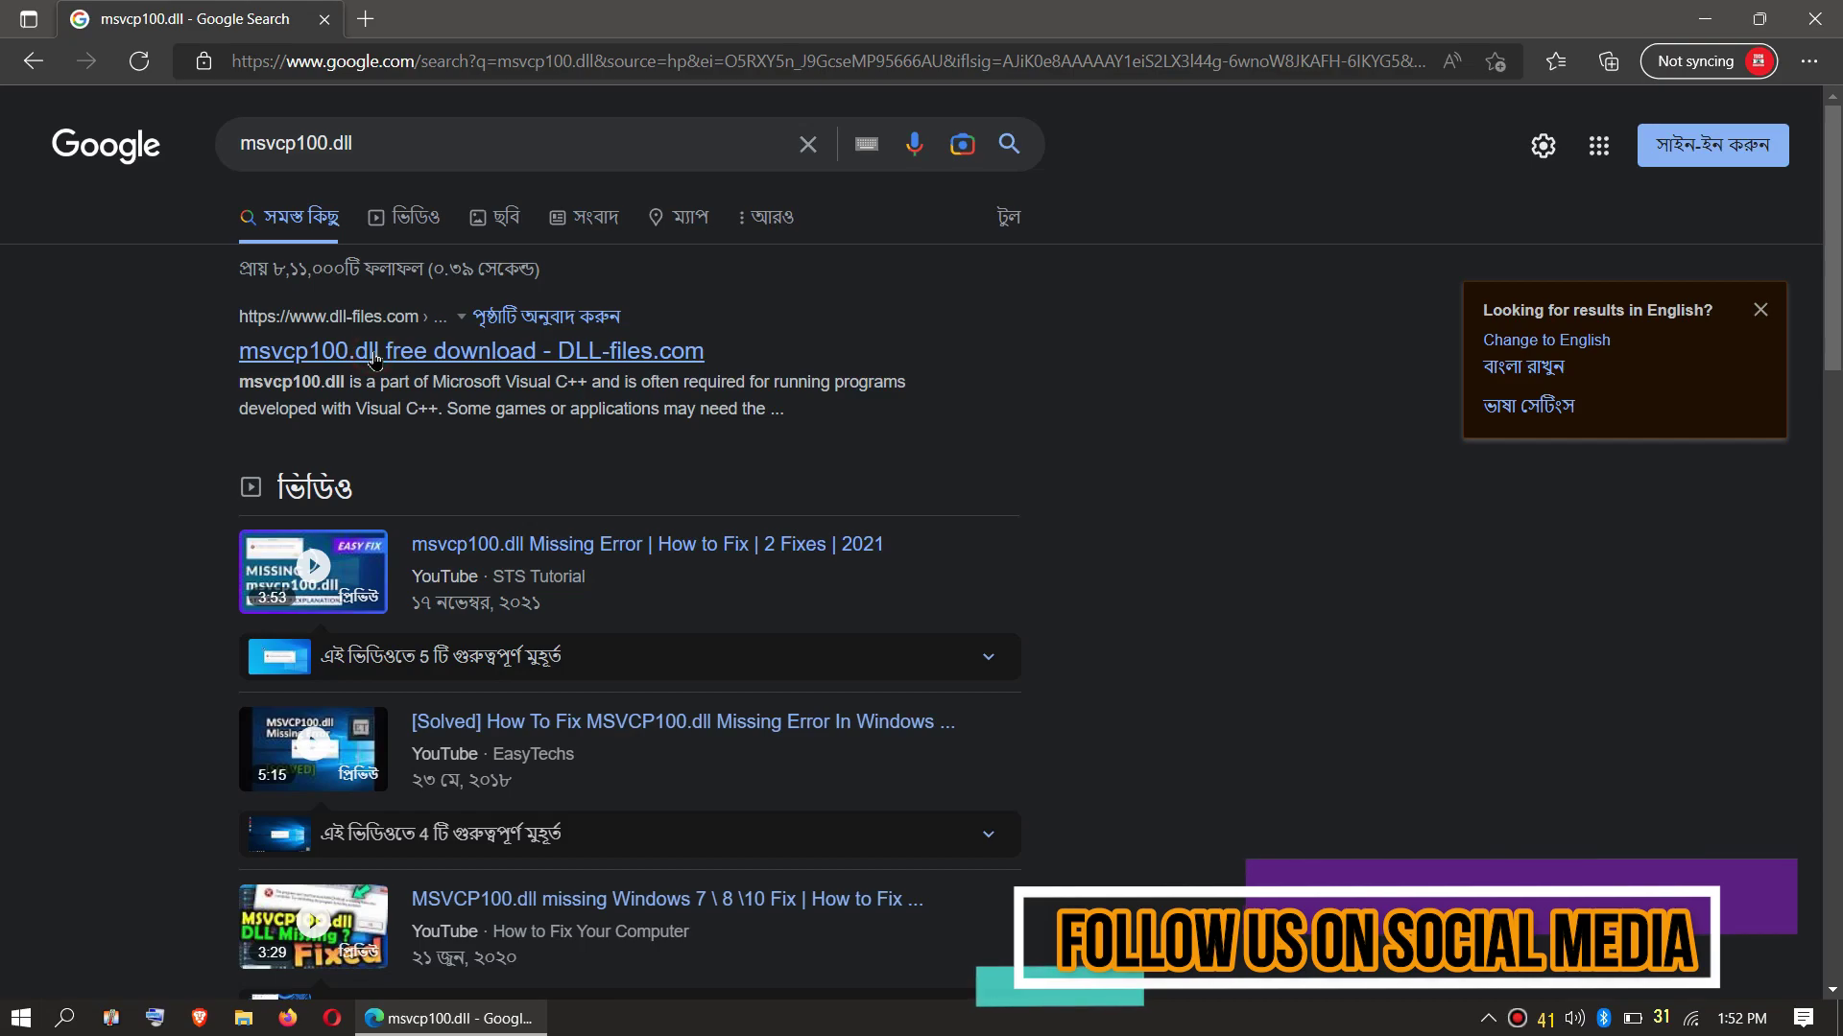
scroll(403, 288, down, 1)
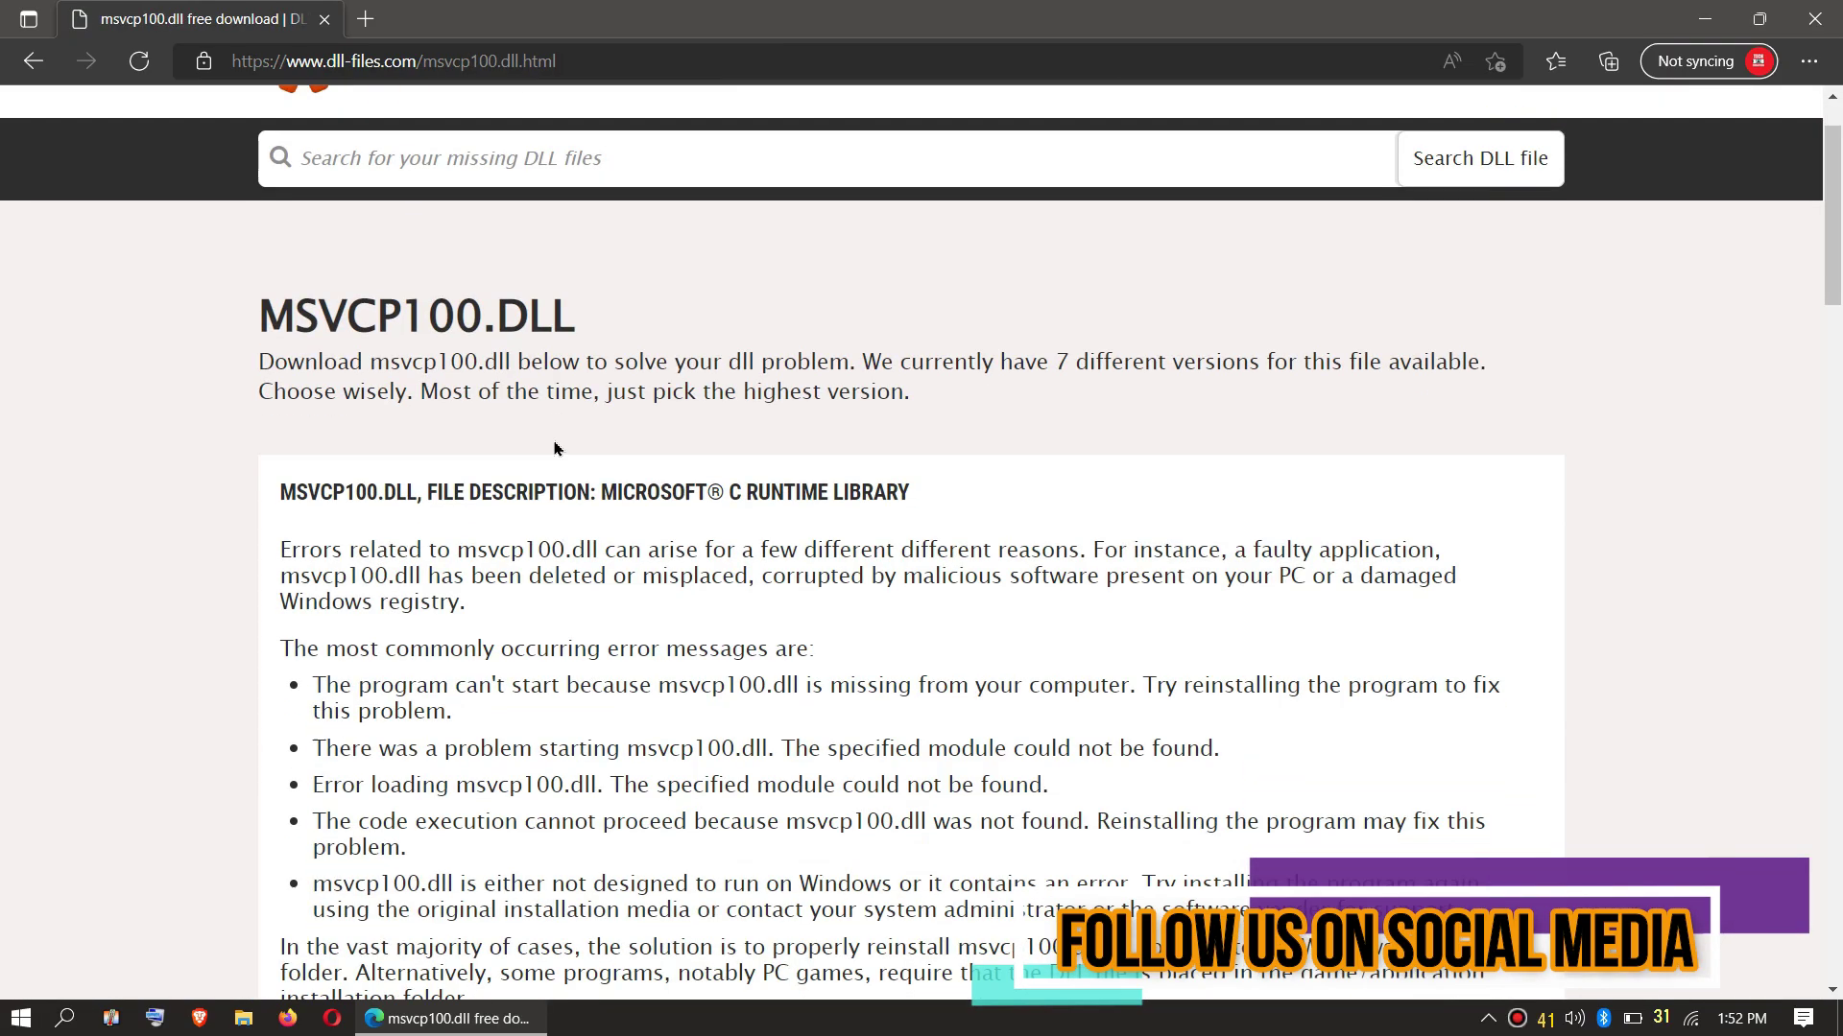
click(444, 63)
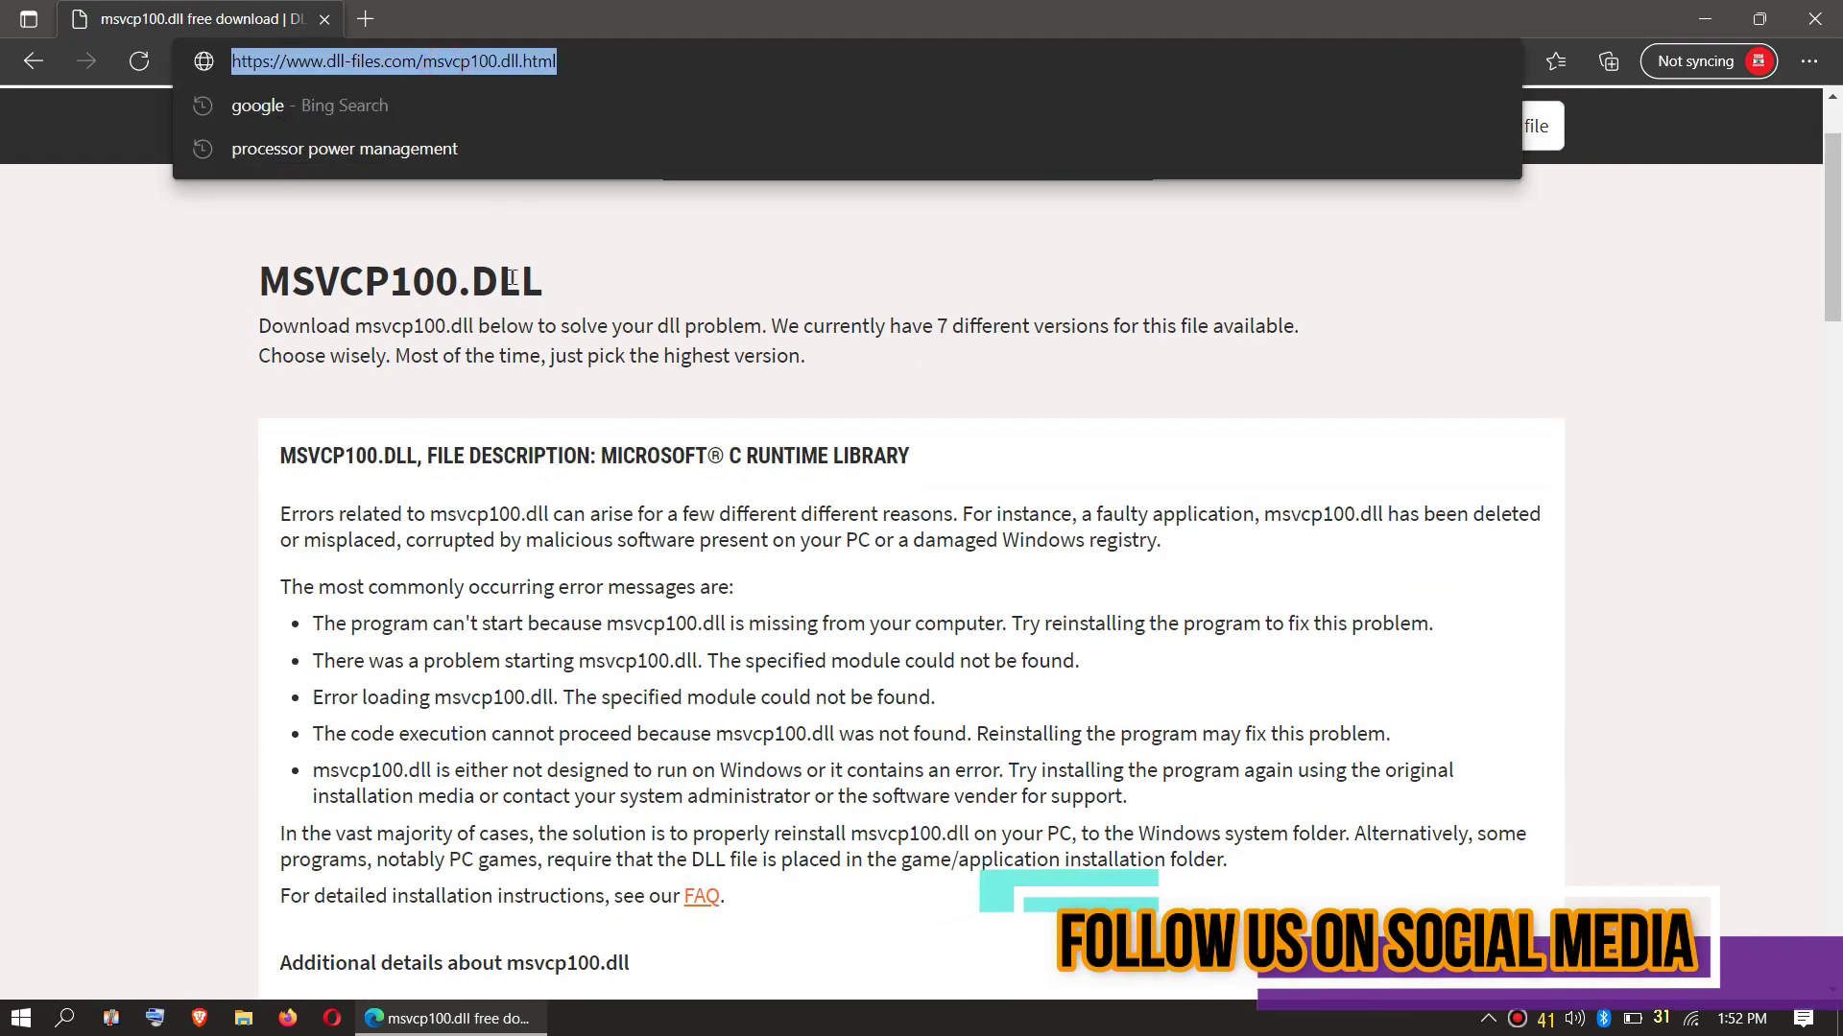
scroll(144, 518, down, 4)
click(144, 519)
scroll(144, 519, down, 5)
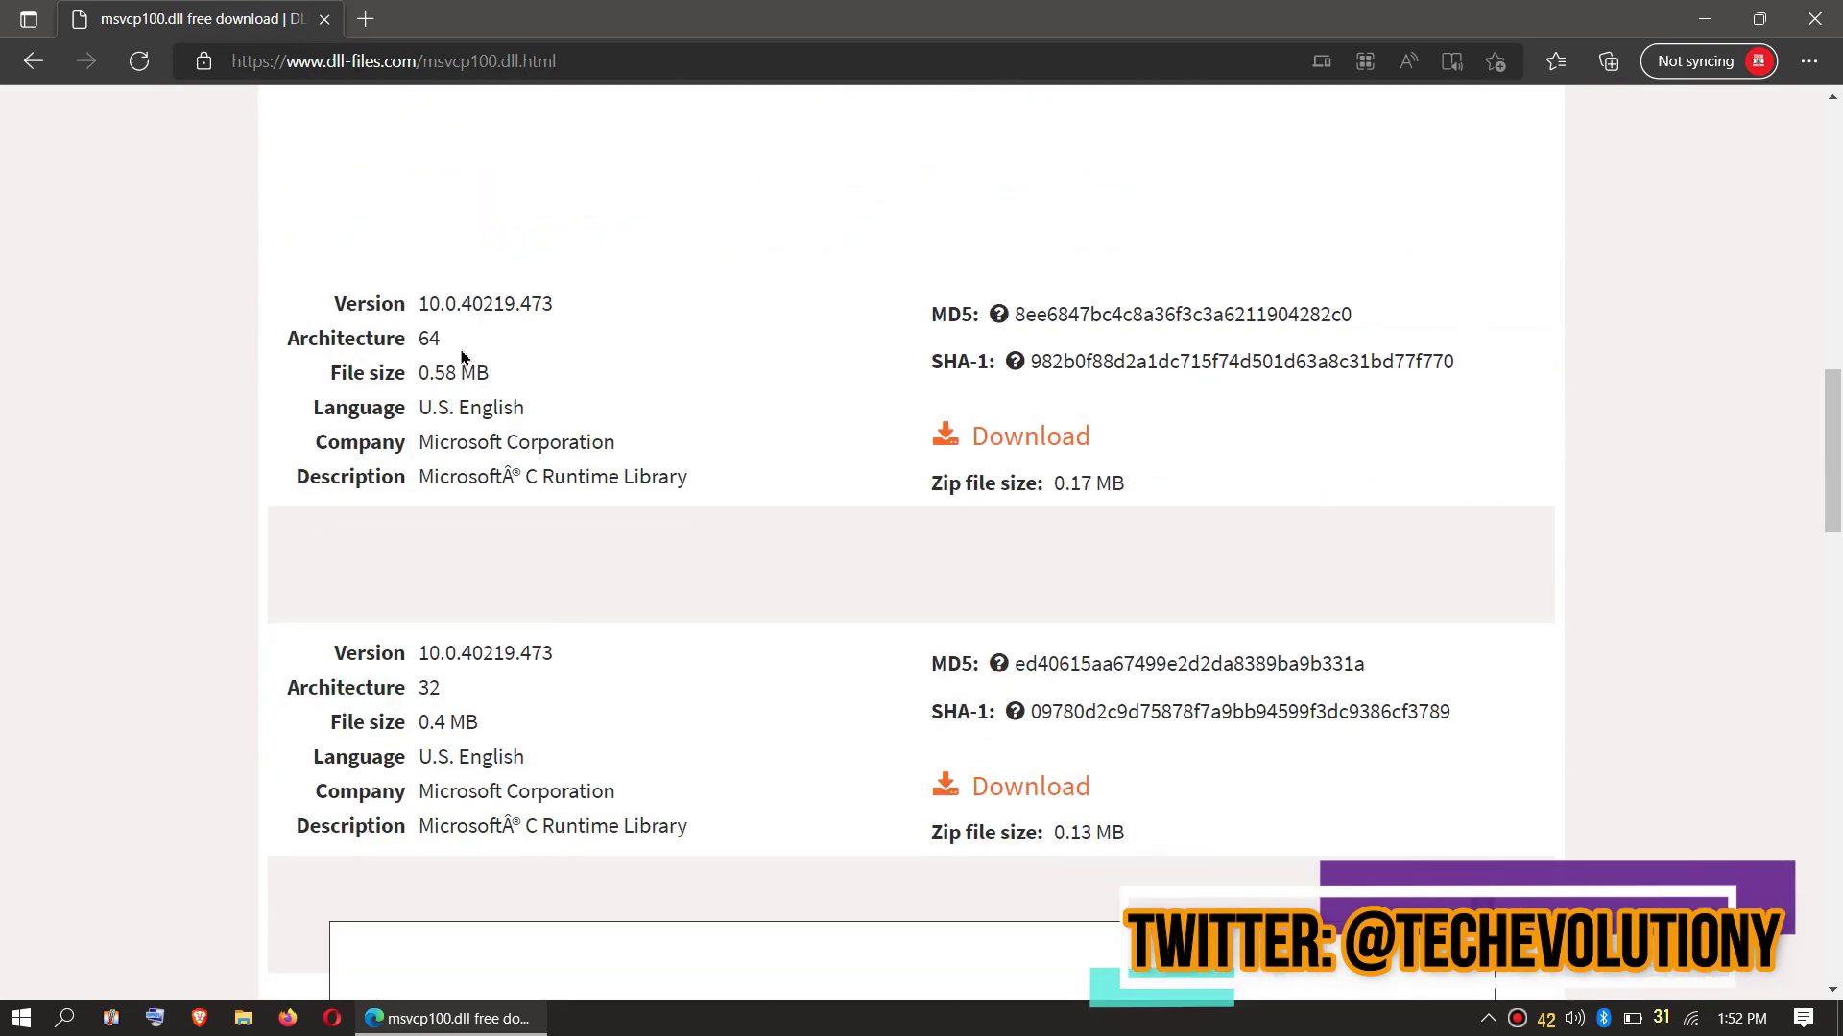
drag(449, 336, 389, 338)
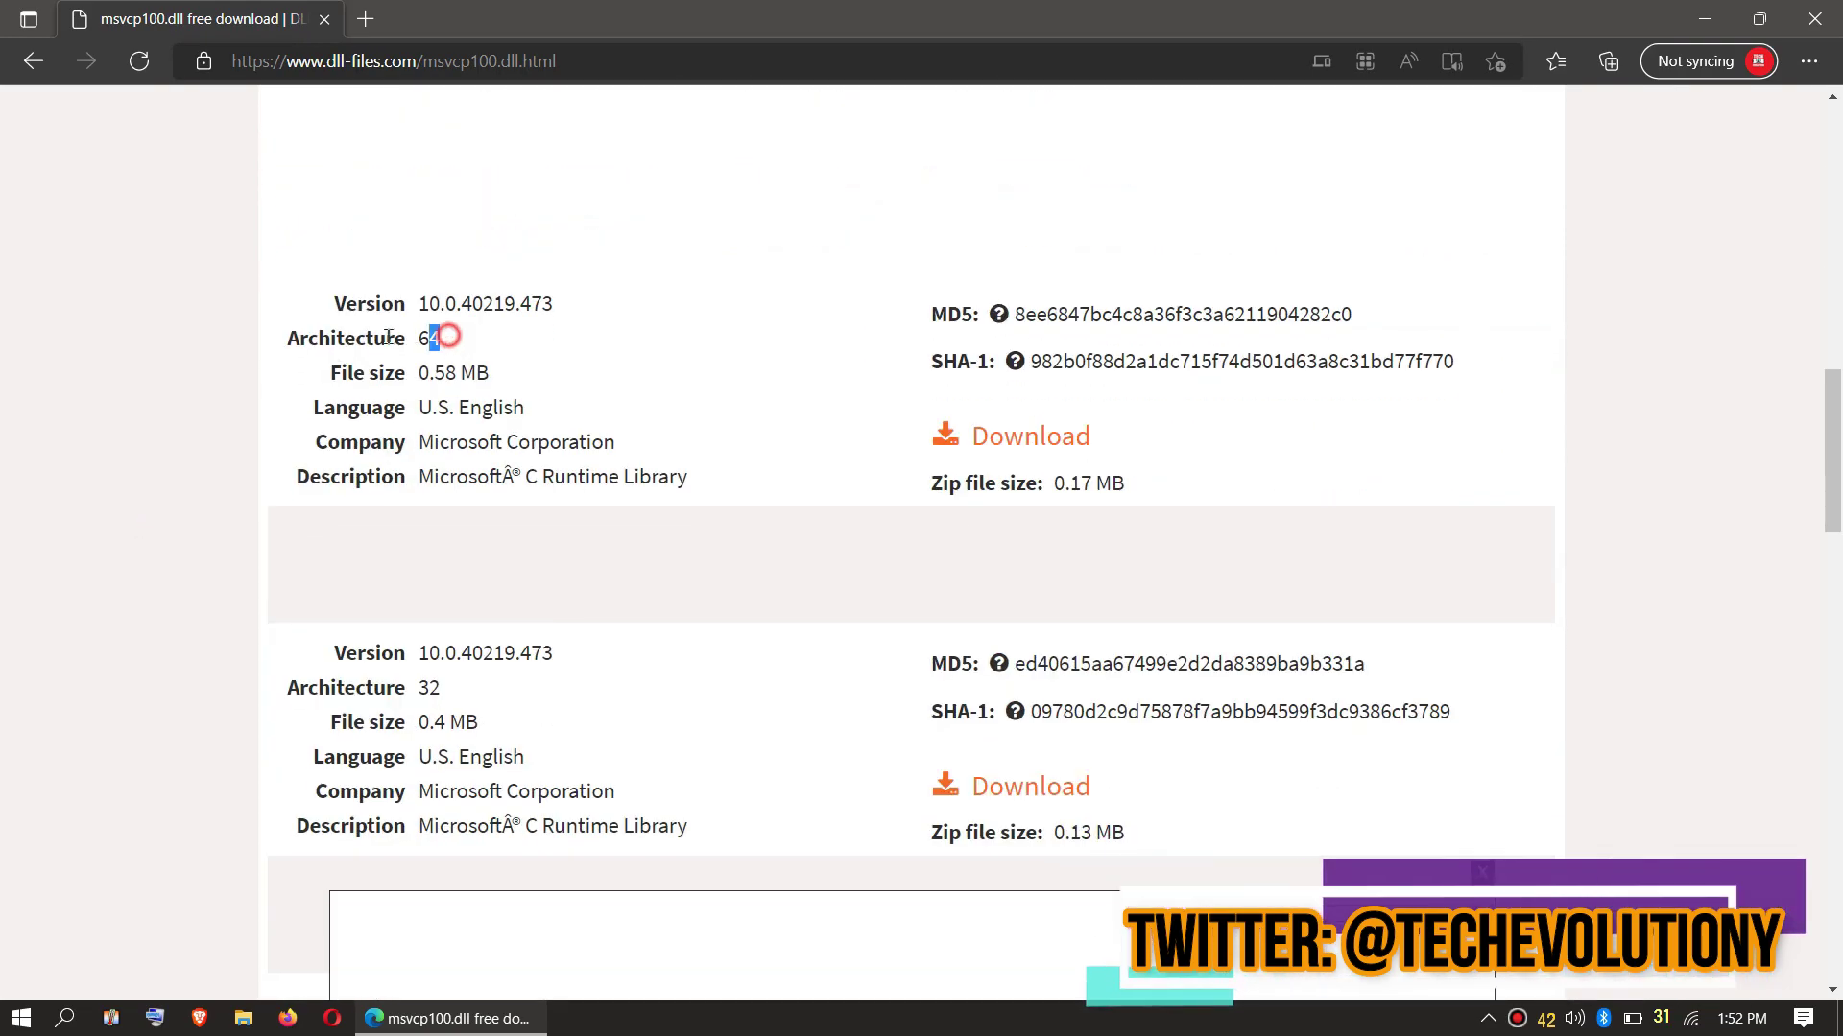
click(135, 658)
scroll(135, 658, up, 1)
Check in System Information that the System Type is x64-based, then close it.
key(super)
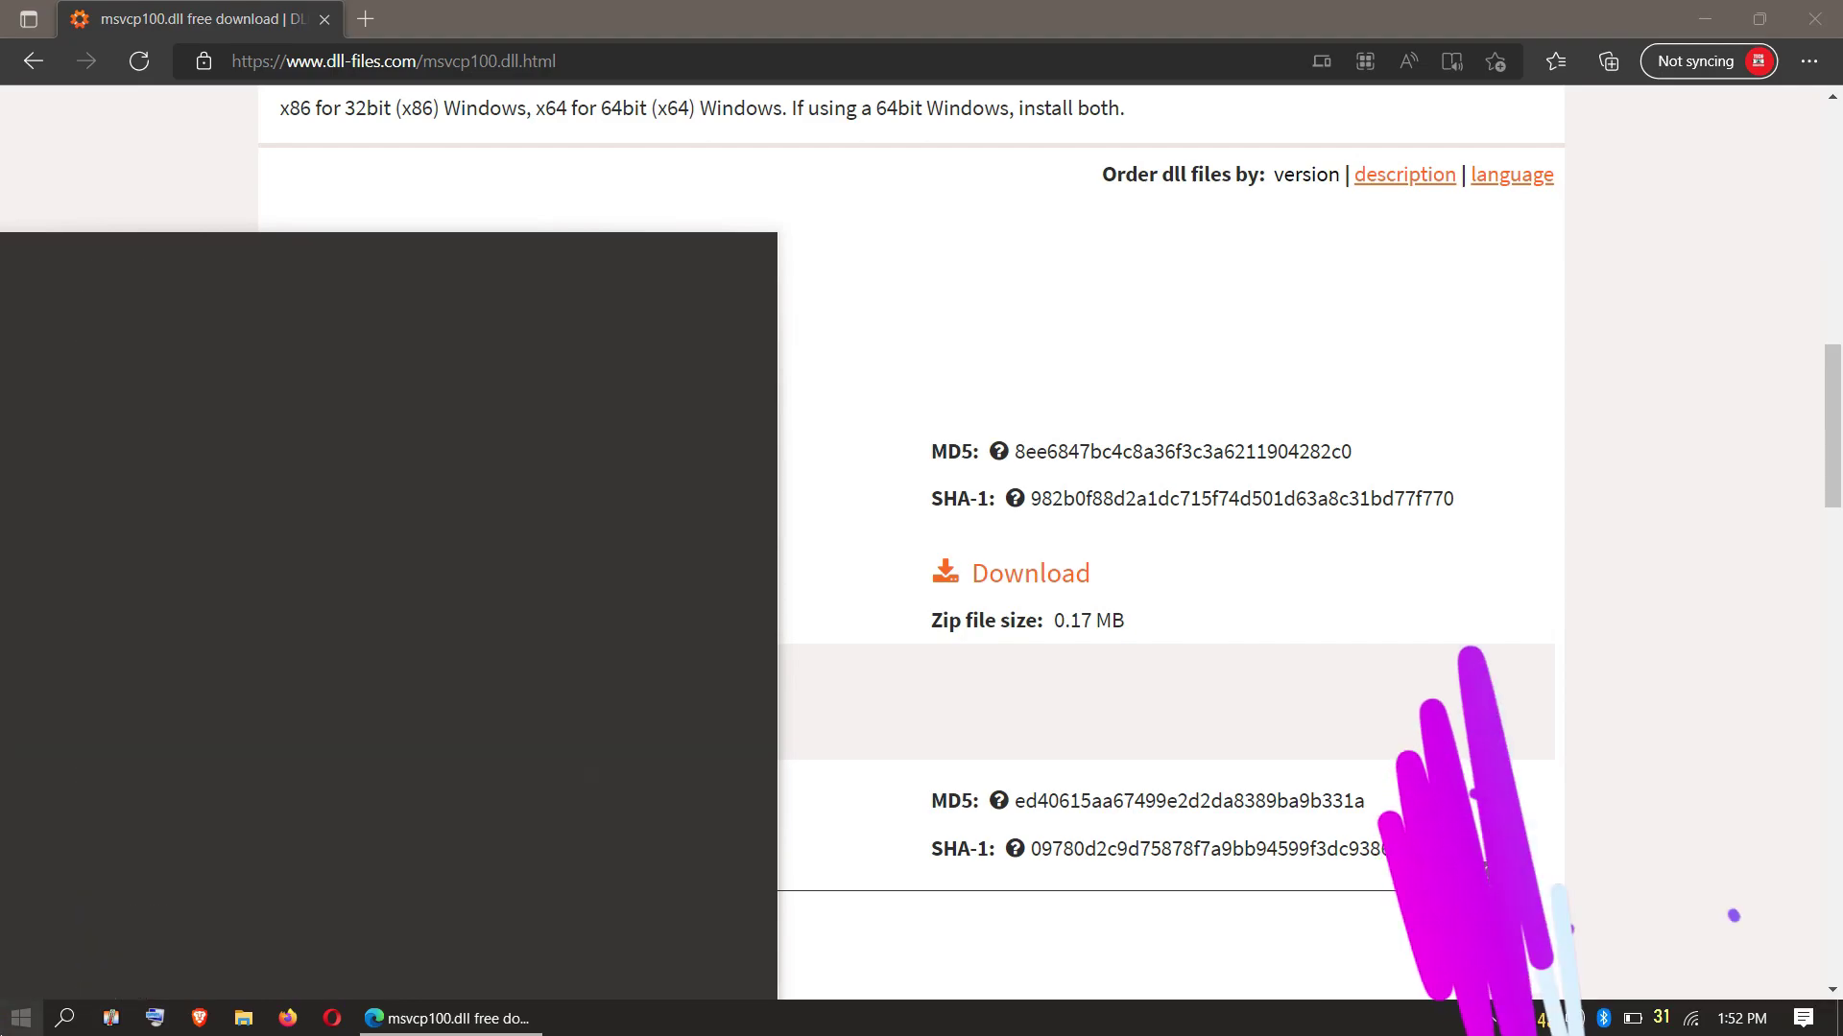
text(syst)
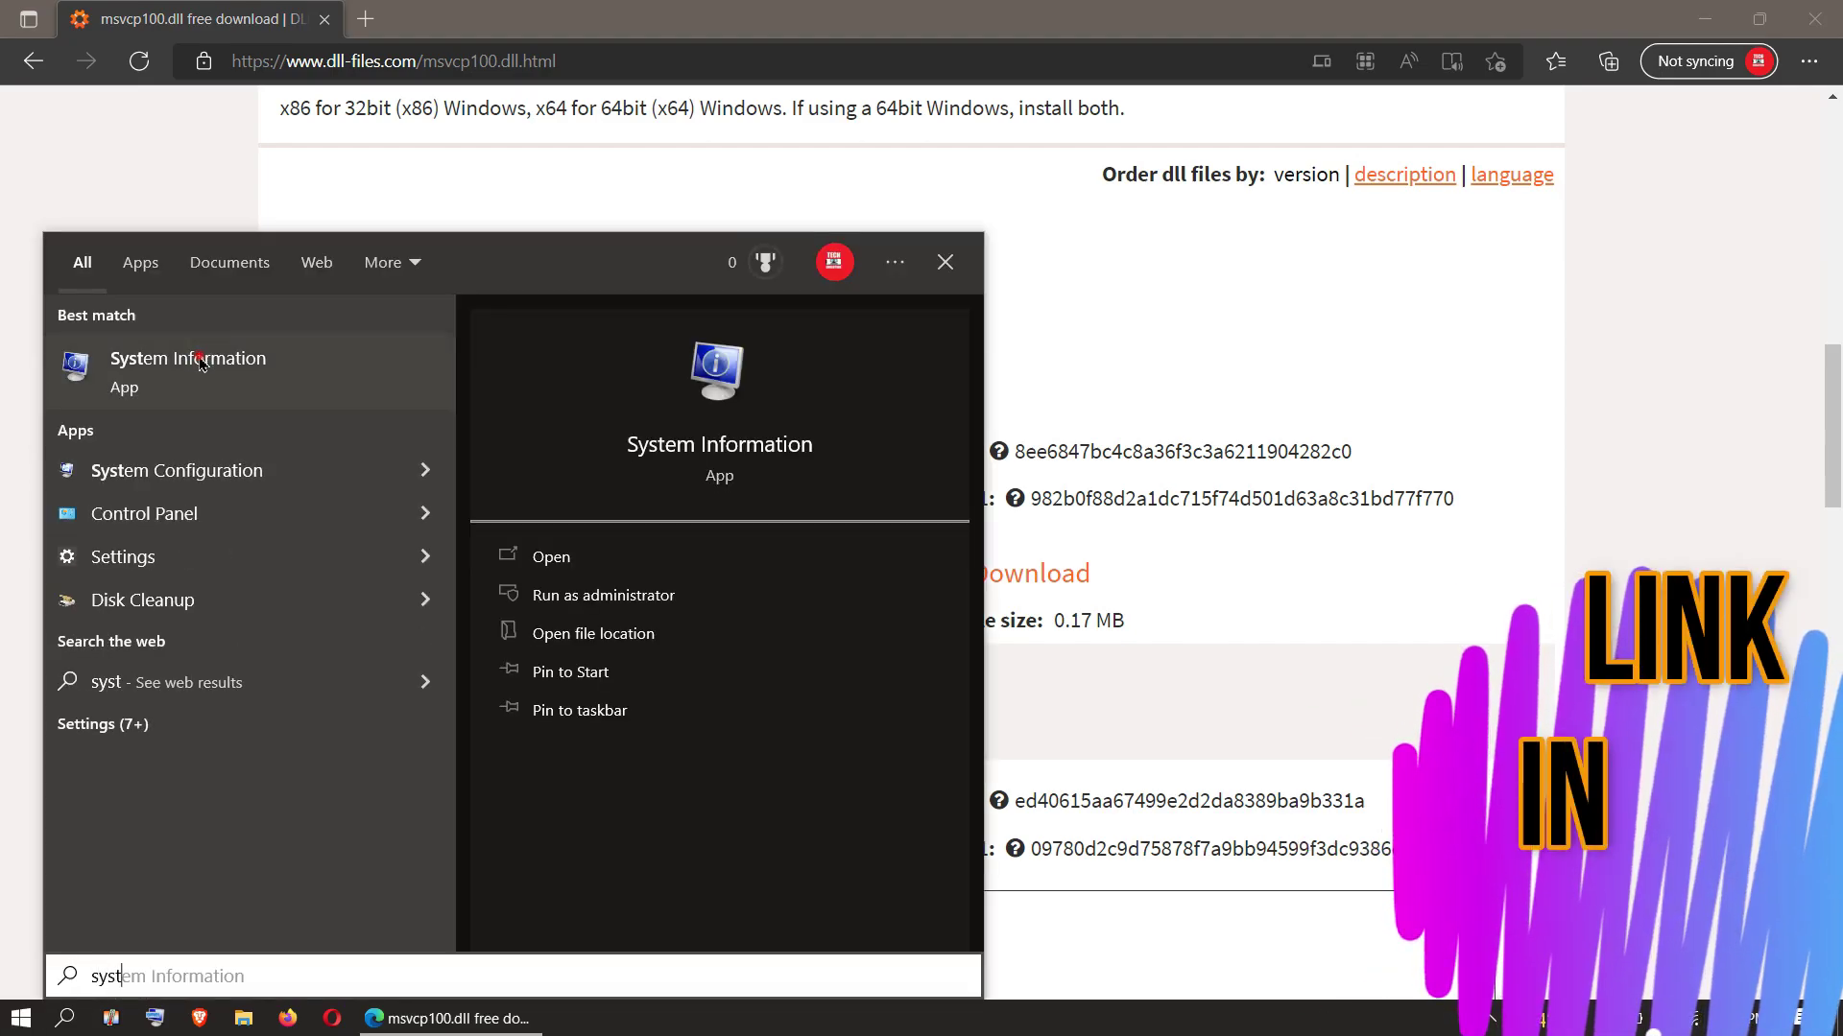
click(200, 363)
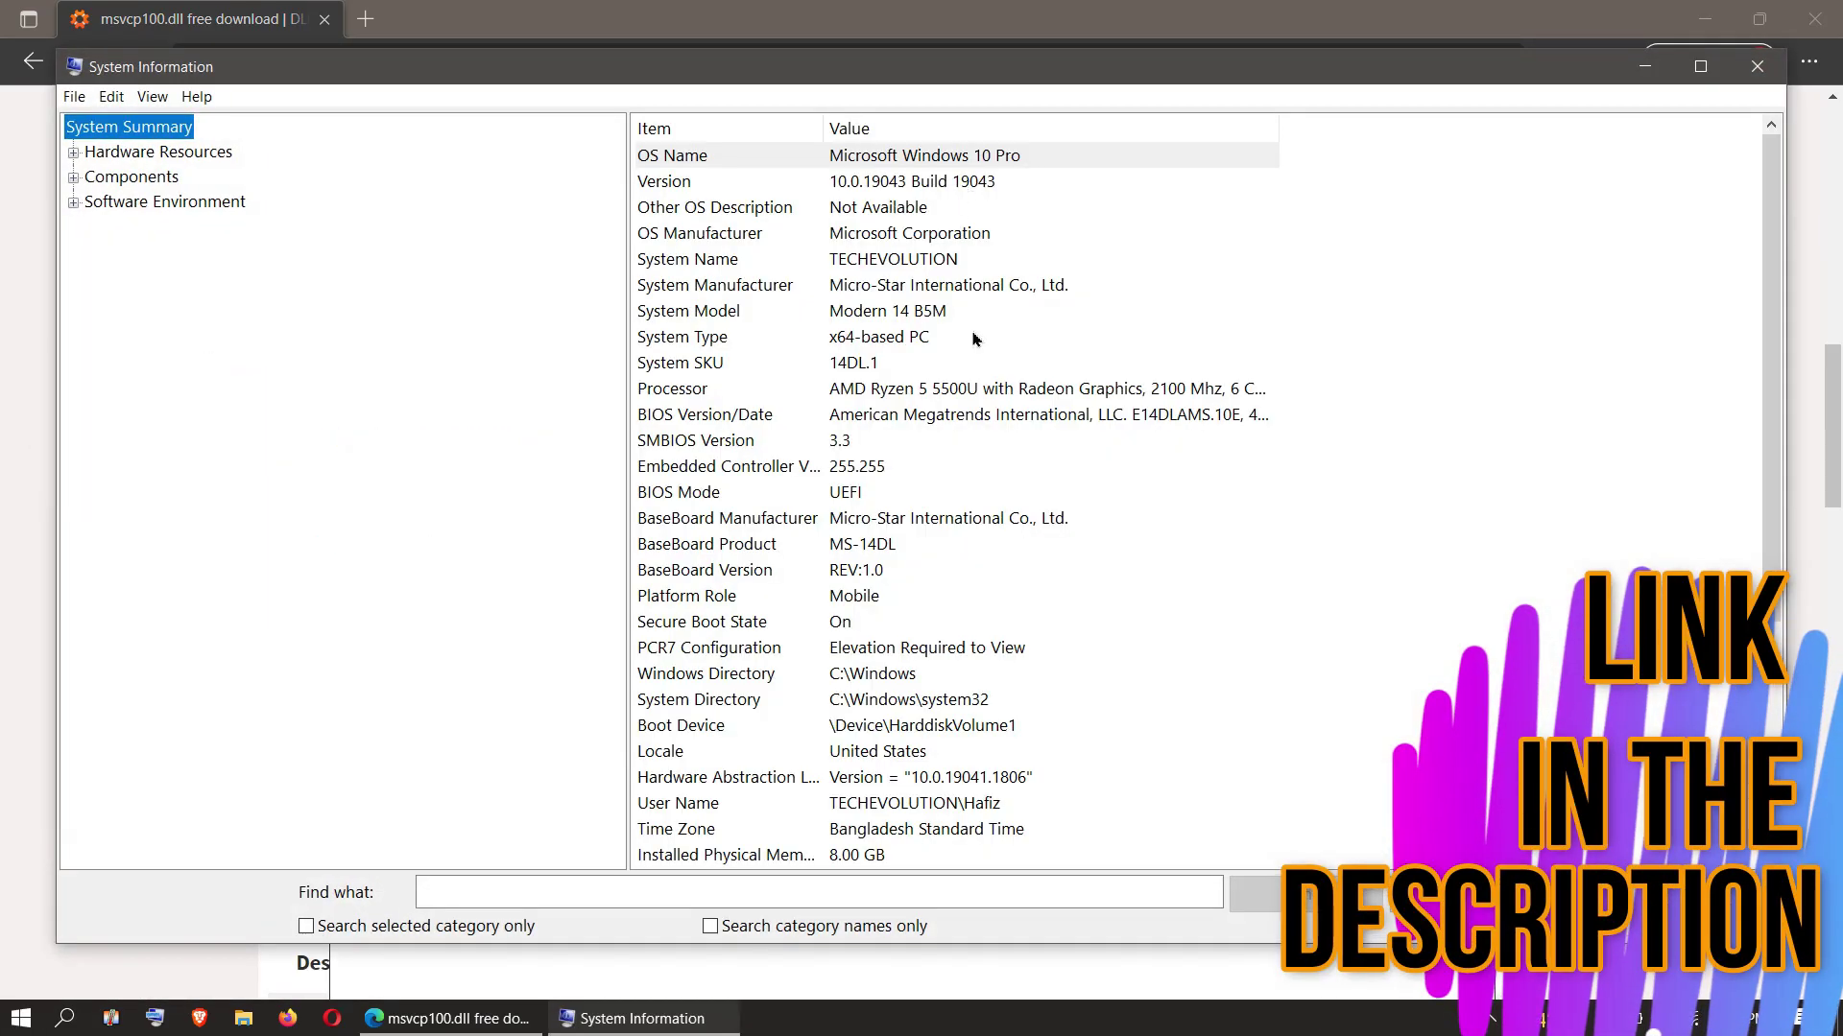
key(alt+F4)
scroll(959, 528, down, 3)
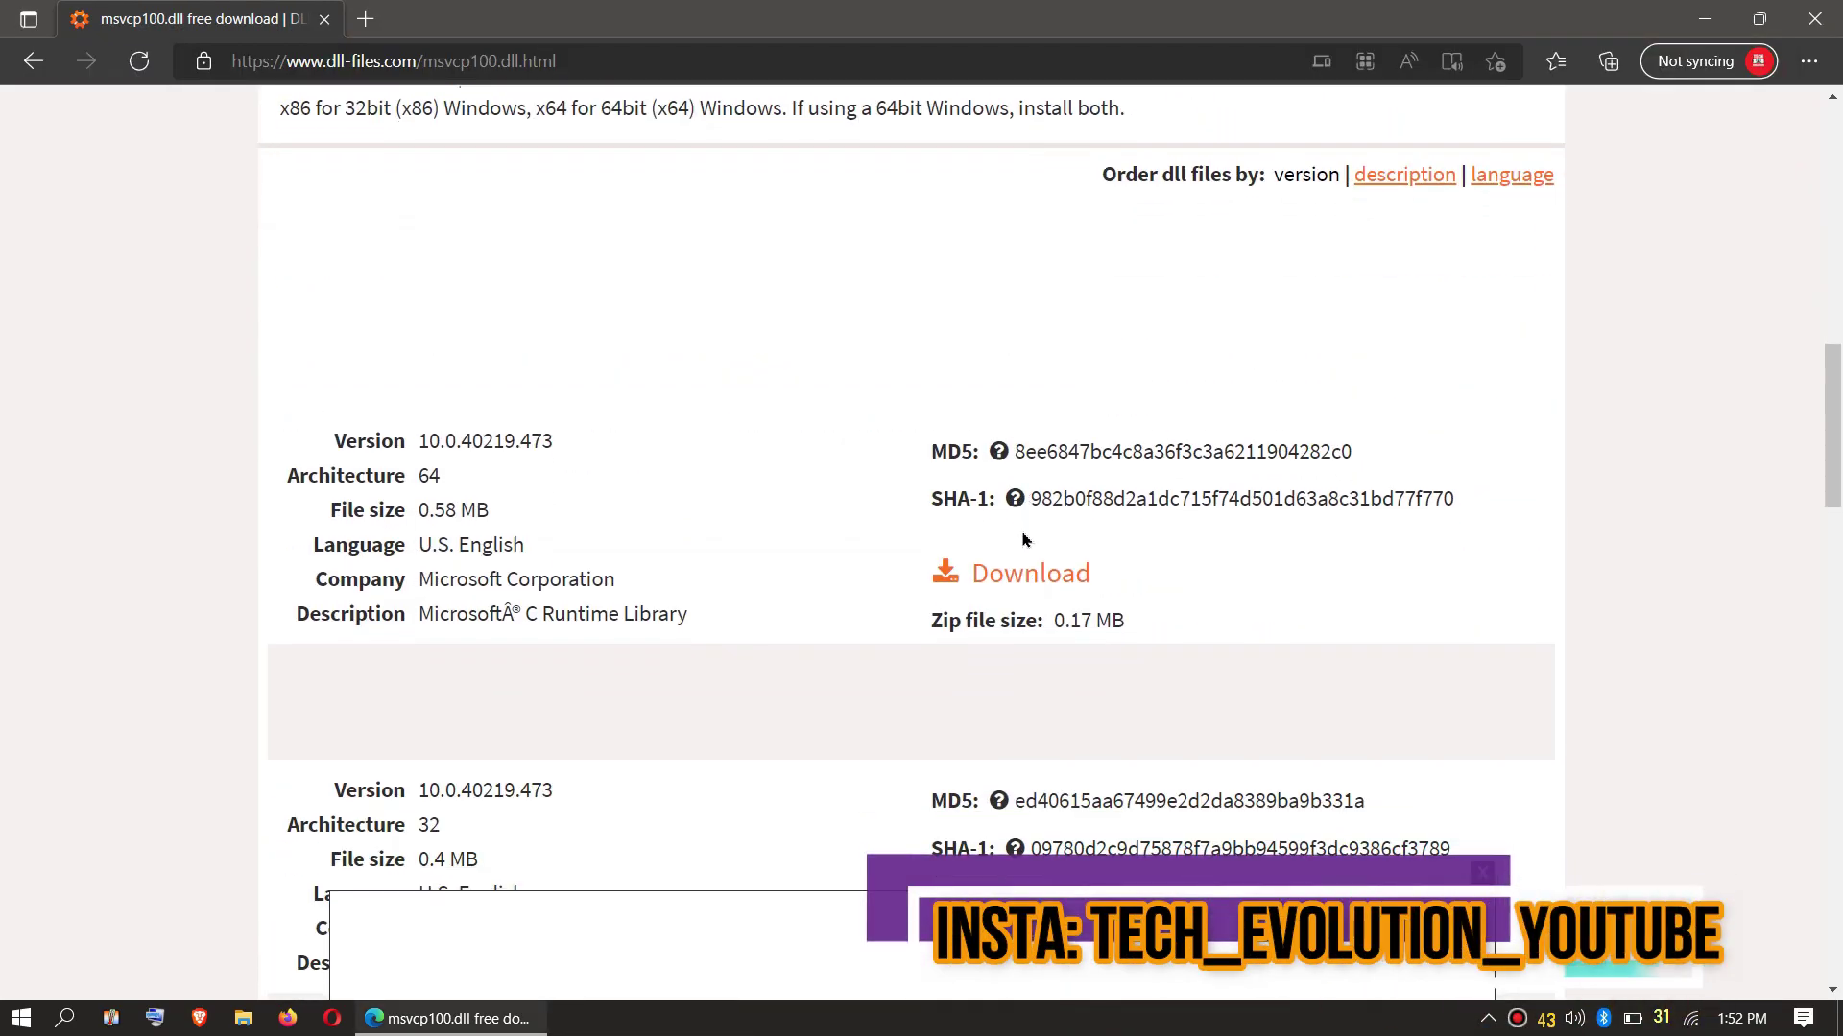
Download the 64-bit msvcp100.zip and open it, selecting msvcp100.dll inside.
click(1014, 576)
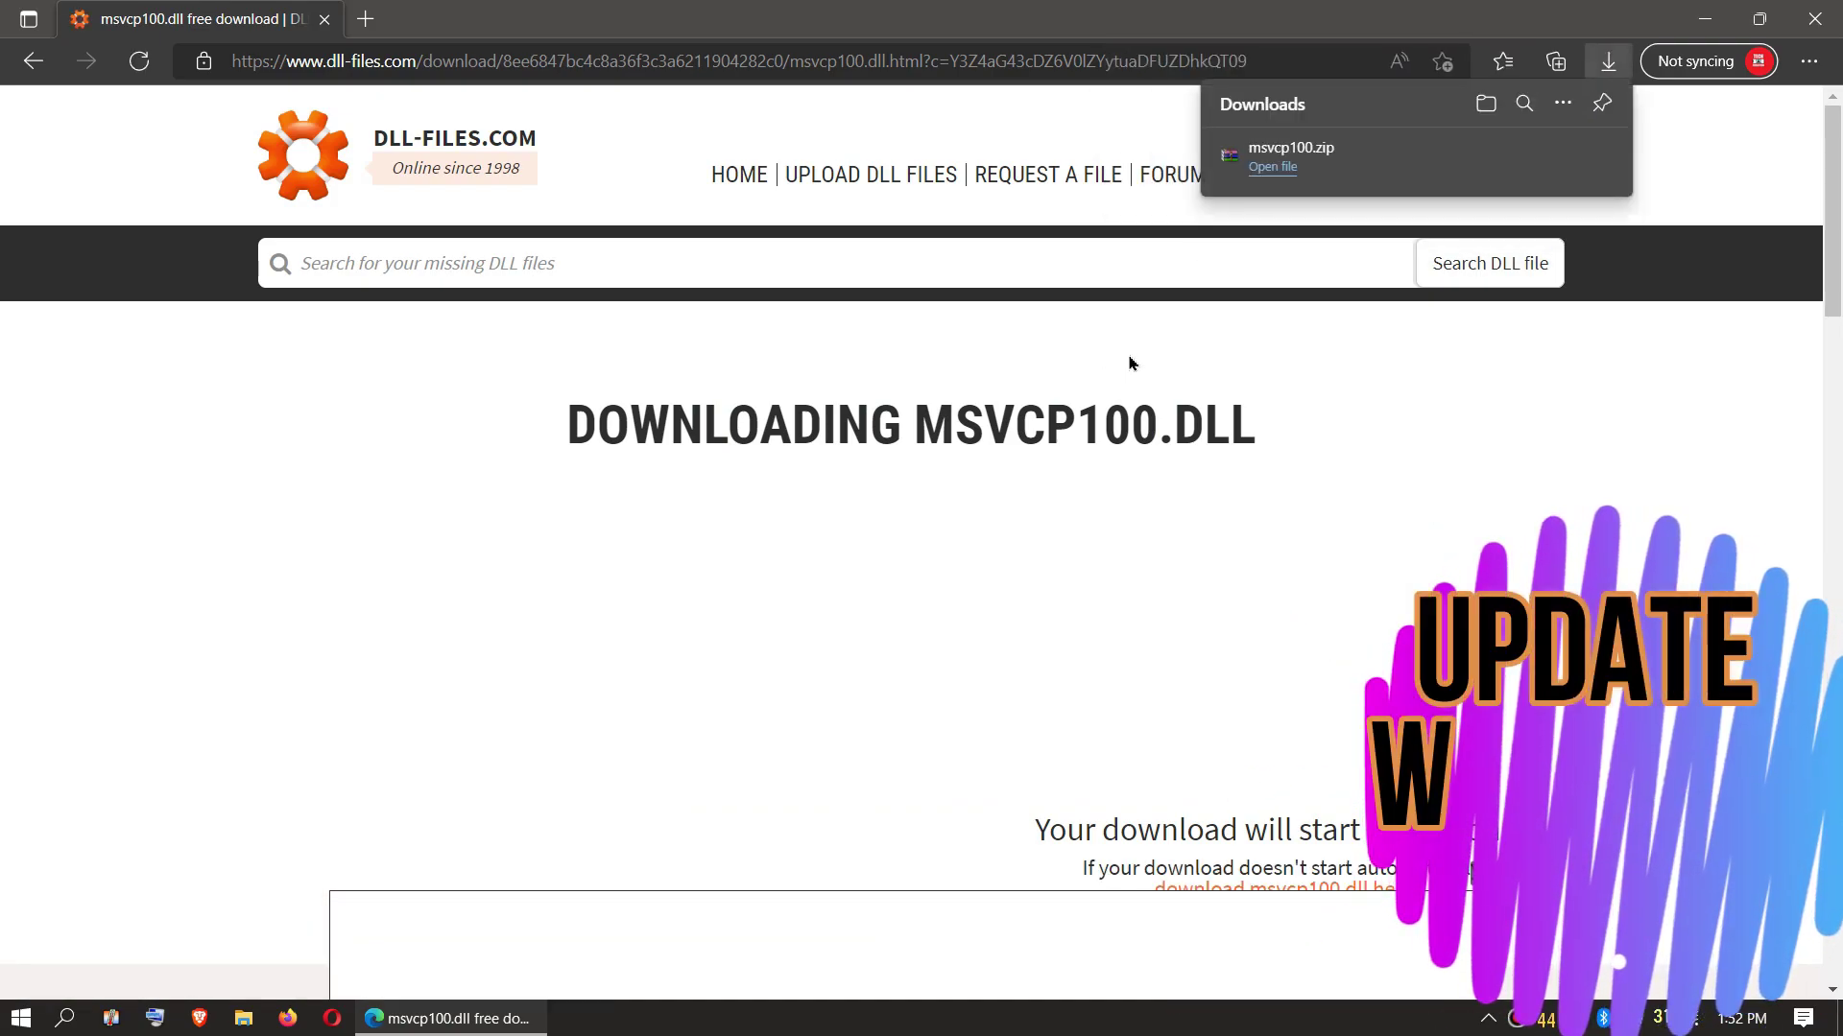
click(1277, 168)
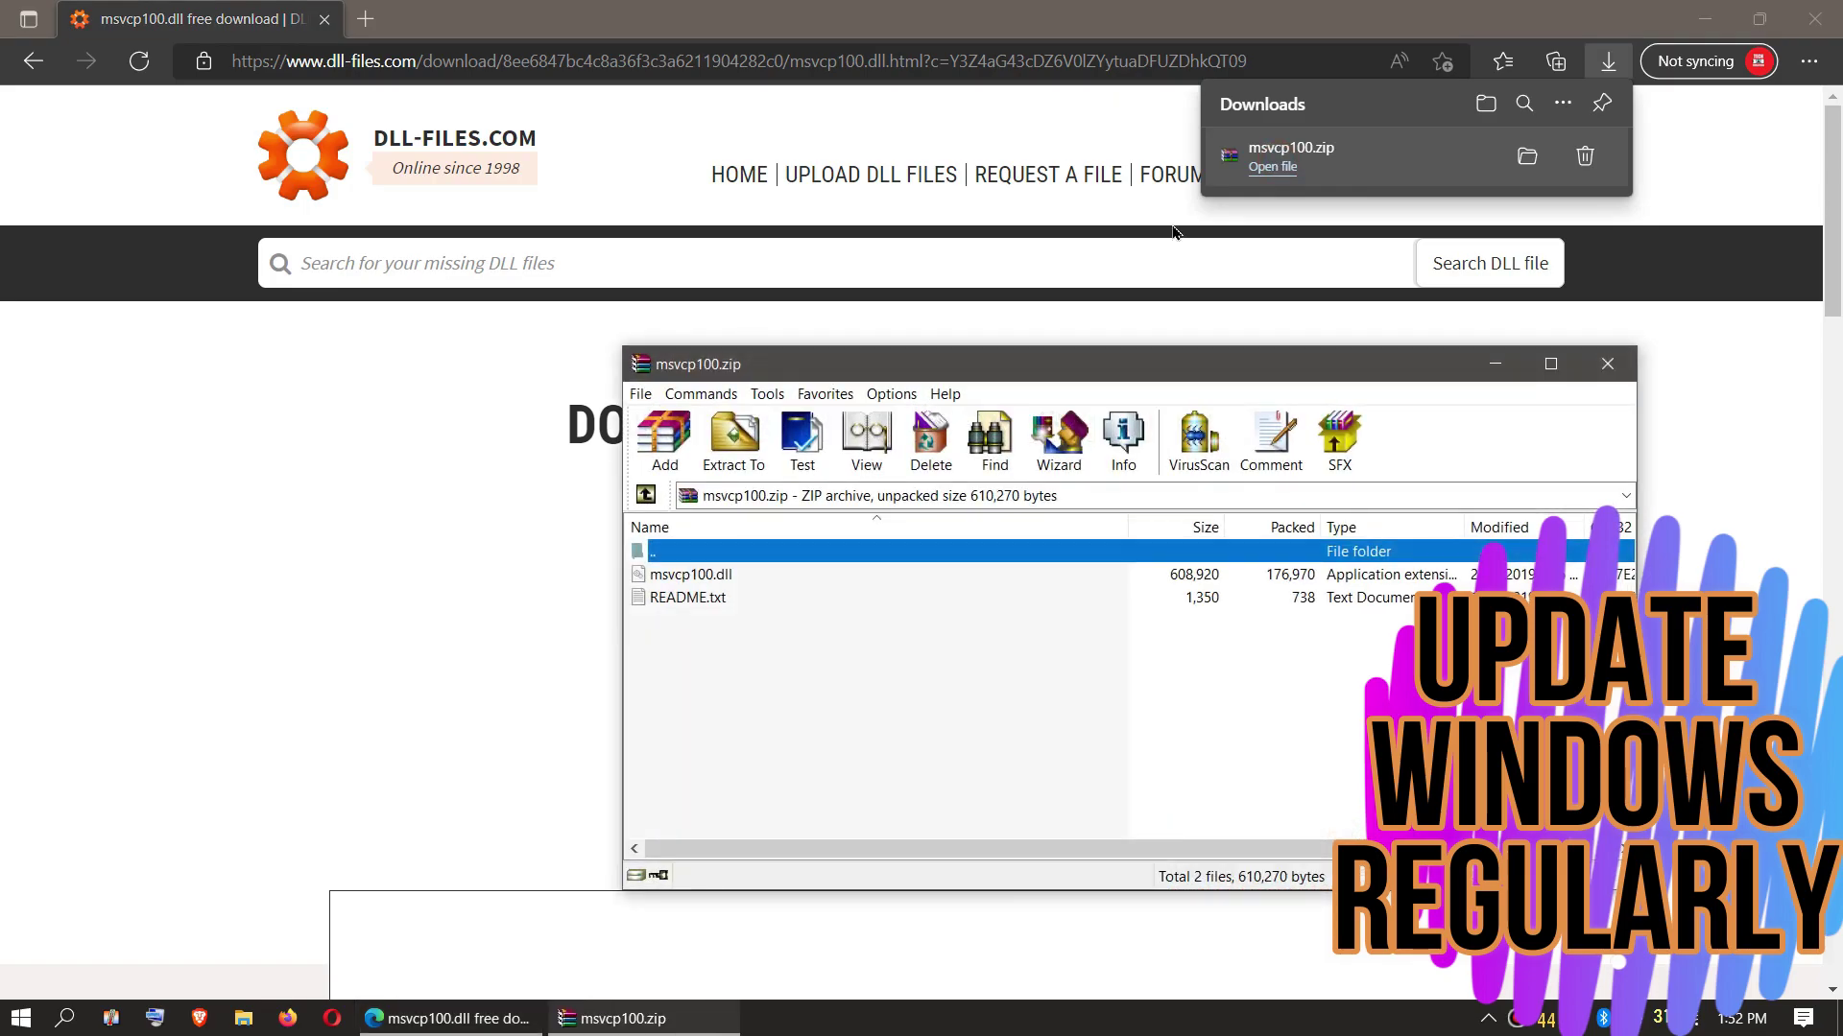
click(701, 575)
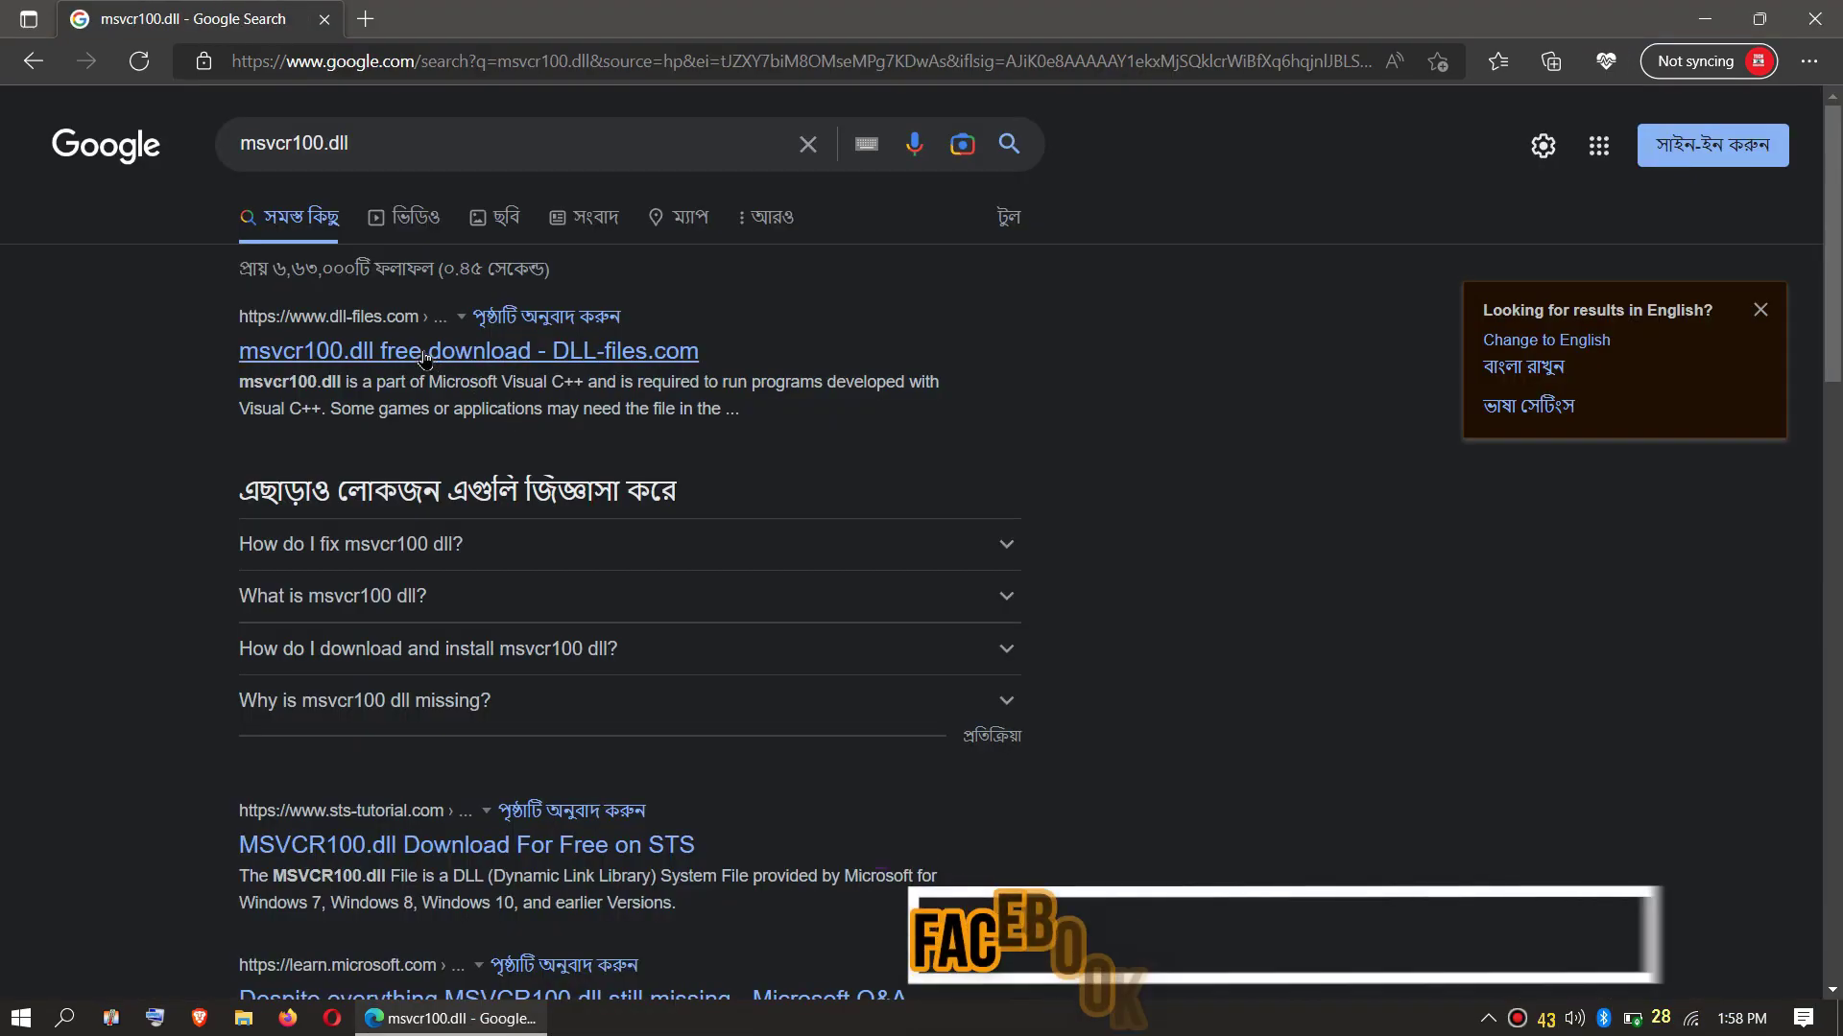
Open the DLL-files.com msvcr100.dll page and download its 64-bit version.
click(422, 352)
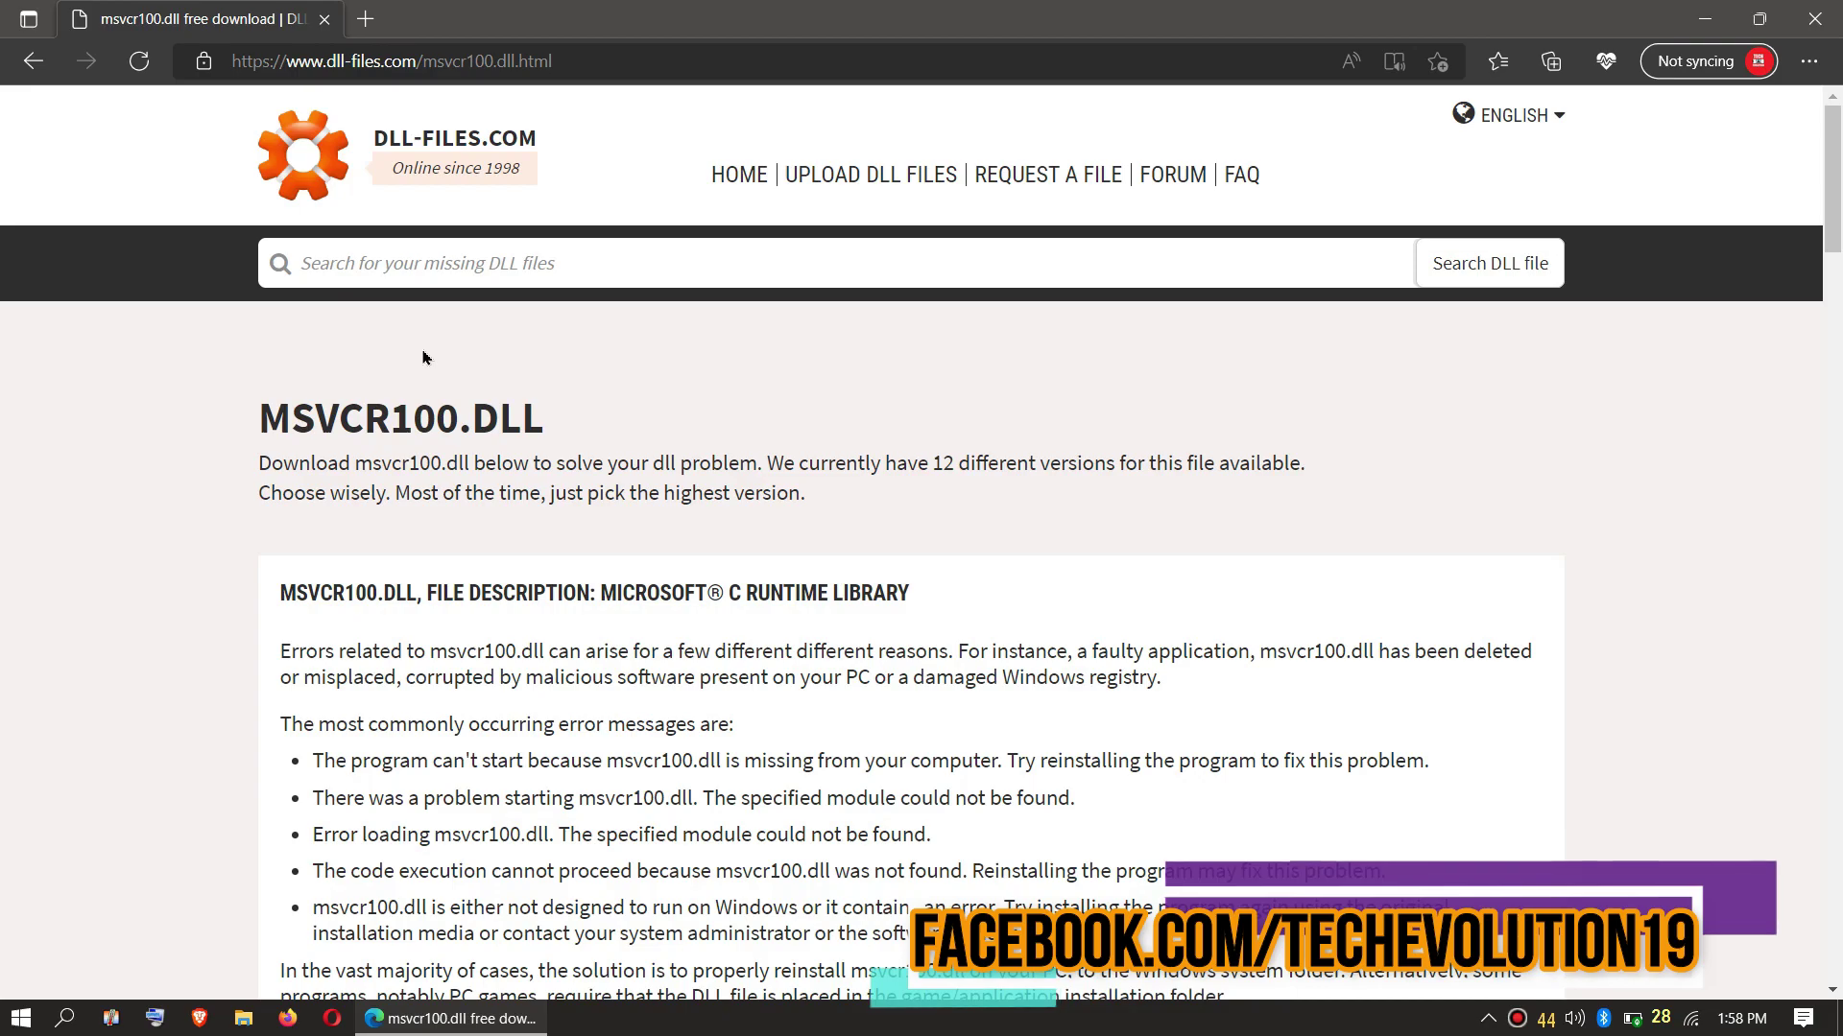
scroll(422, 356, down, 3)
scroll(422, 349, down, 15)
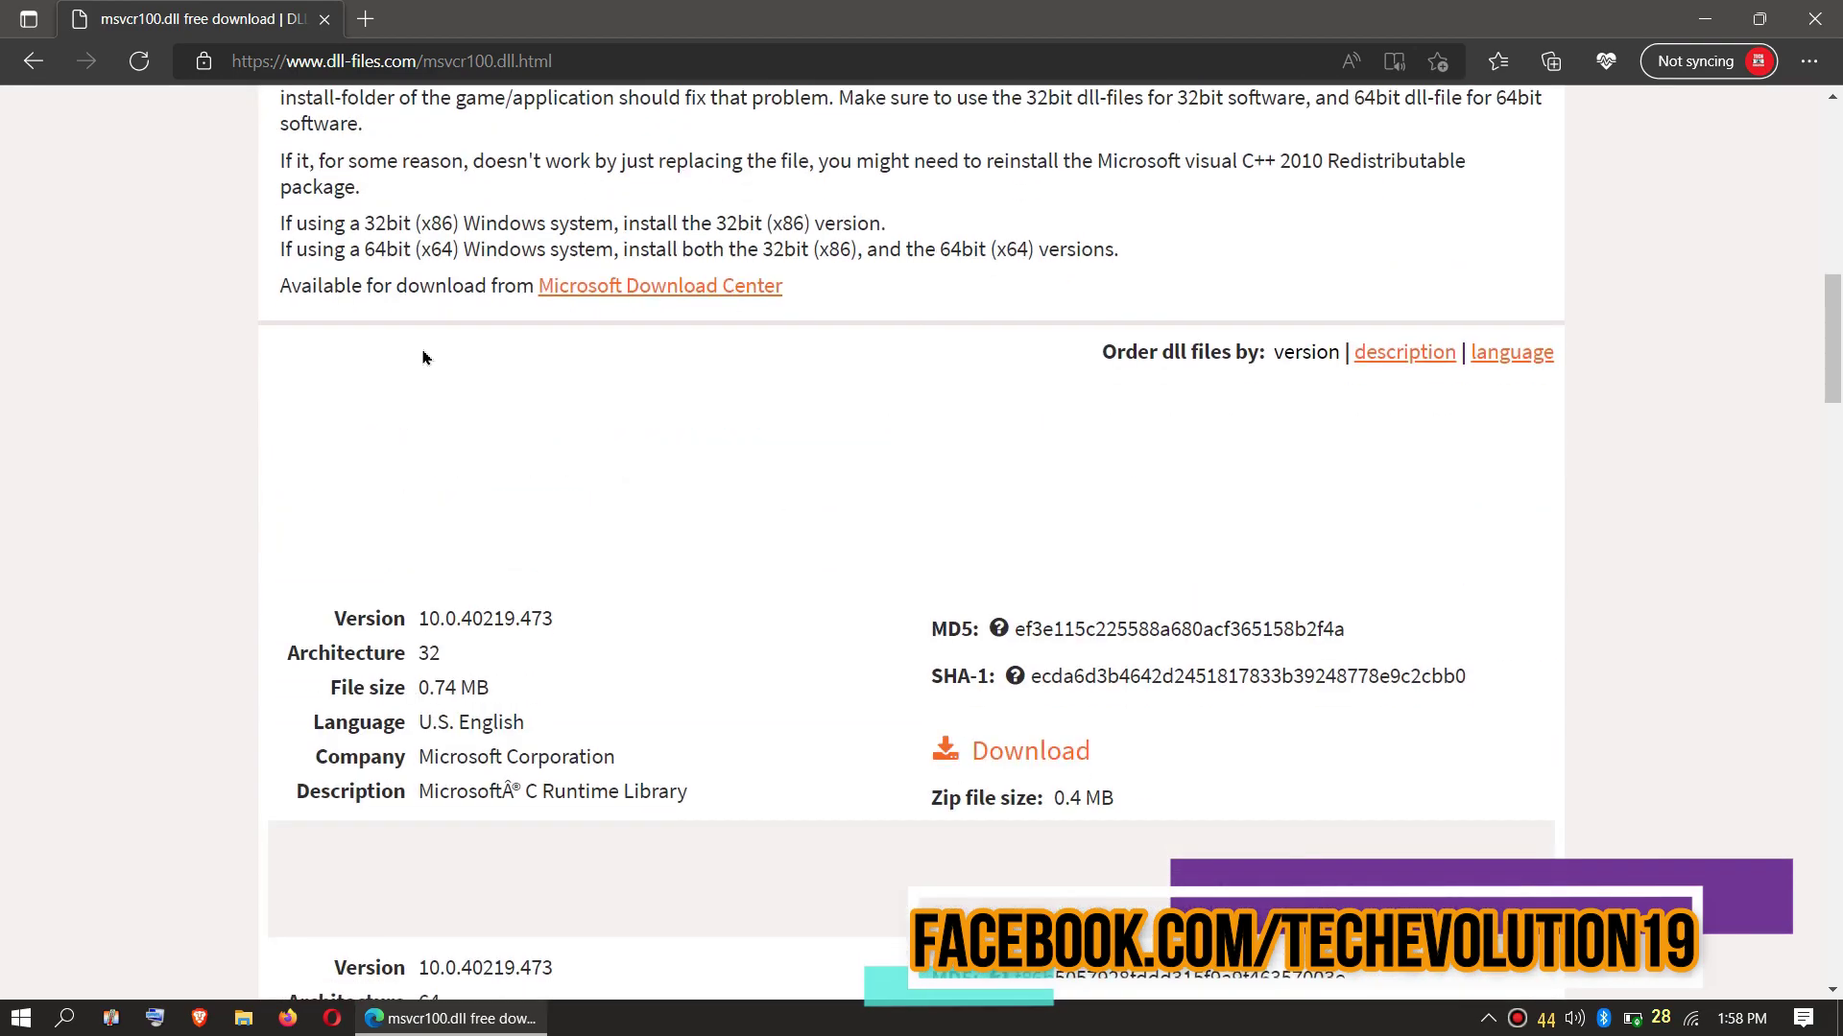
drag(365, 453, 629, 503)
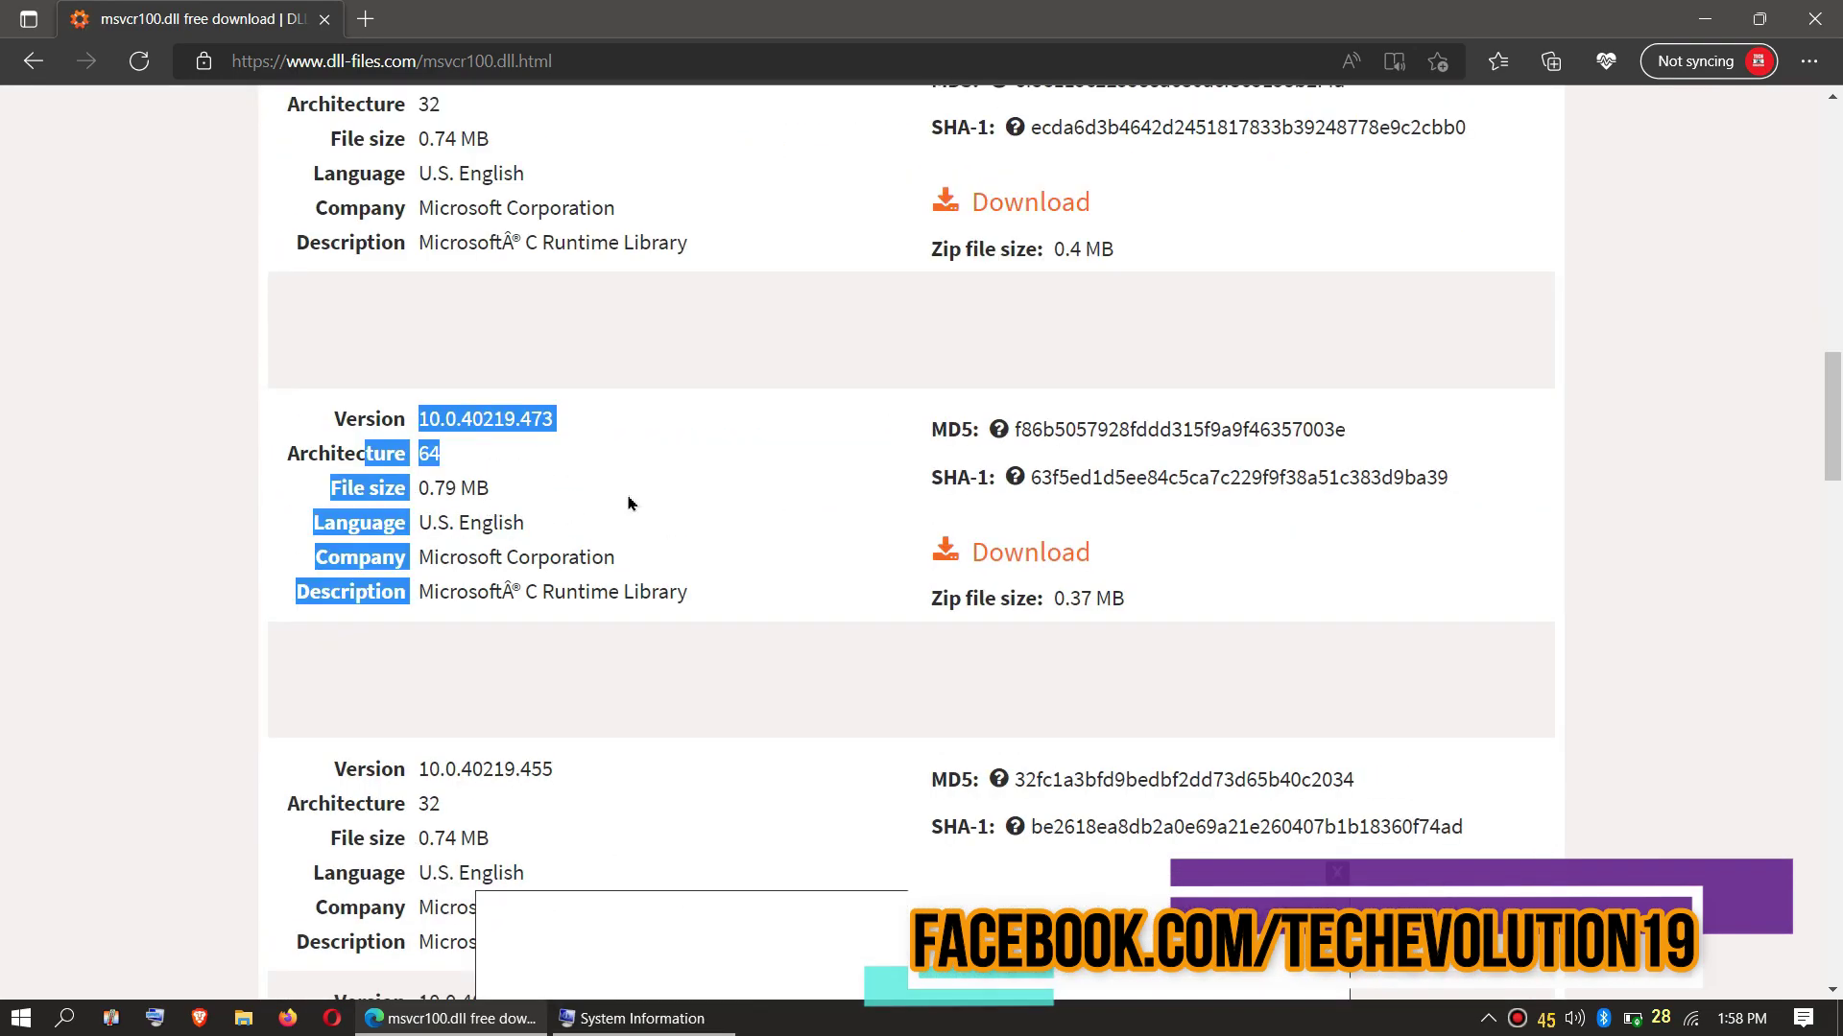
click(986, 549)
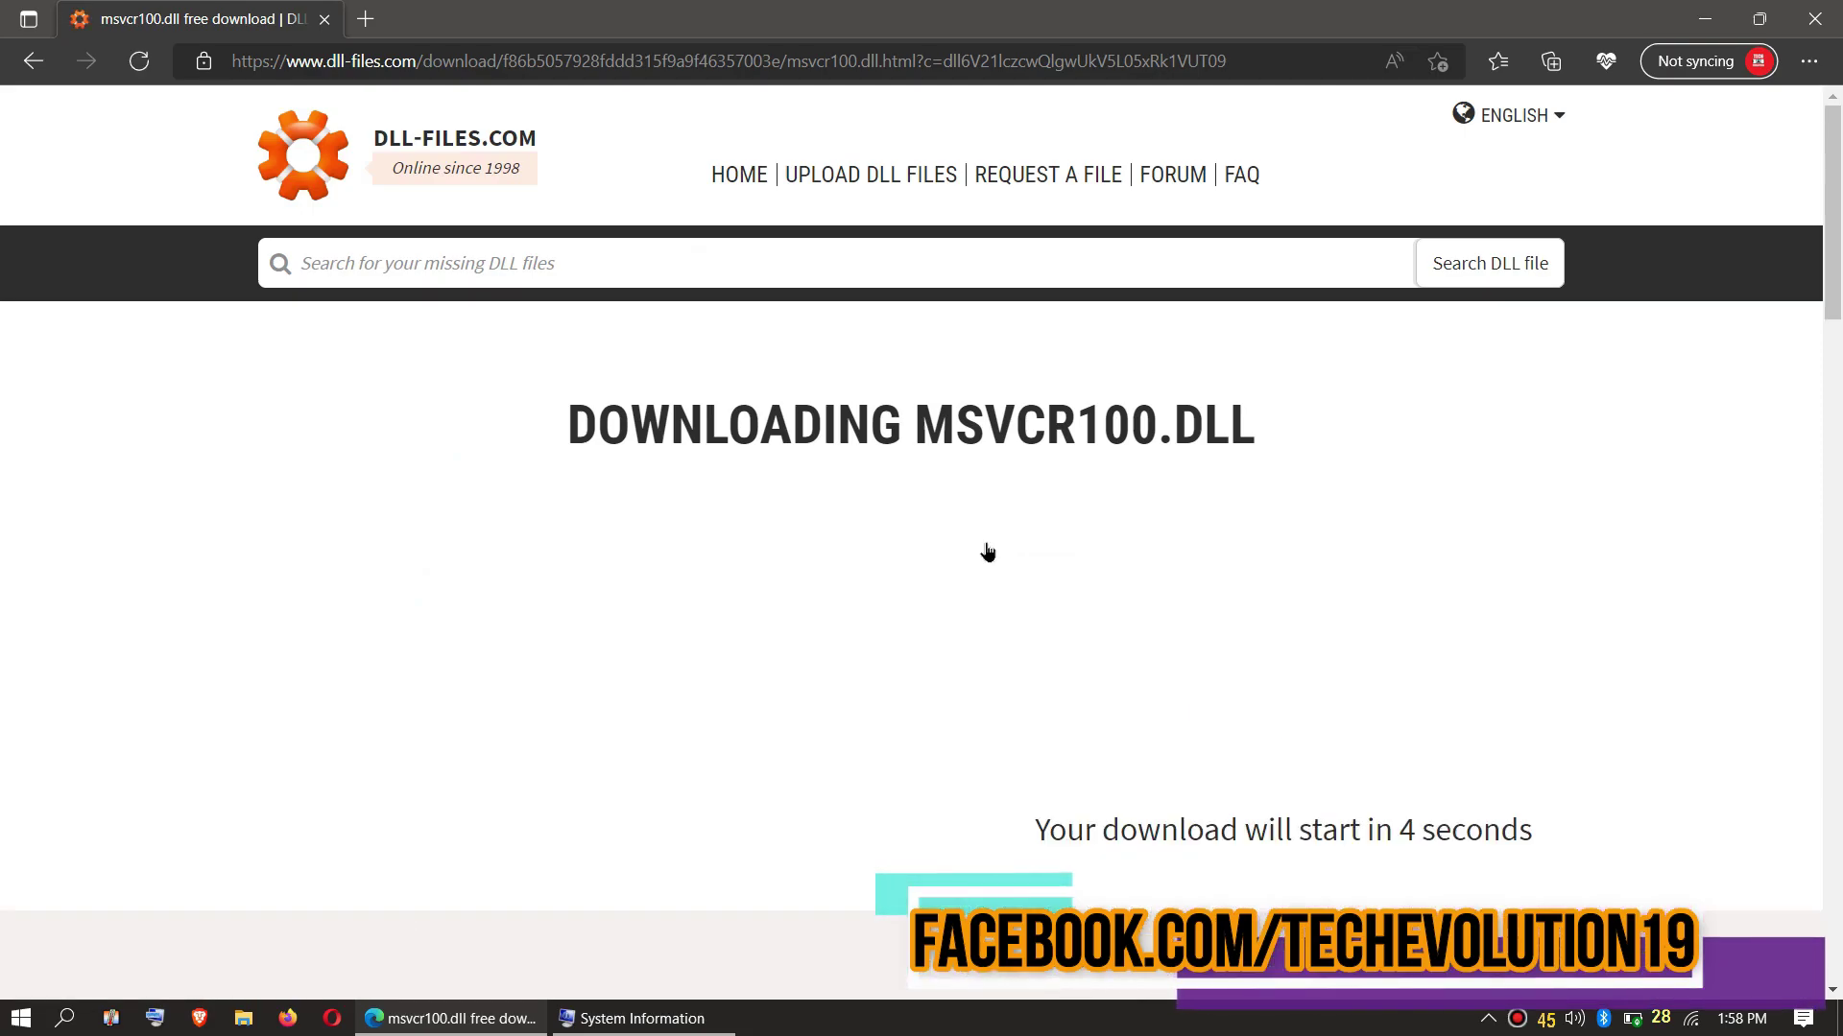
Open the downloaded msvcr100.zip and select msvcr100.dll inside it.
scroll(595, 440, down, 14)
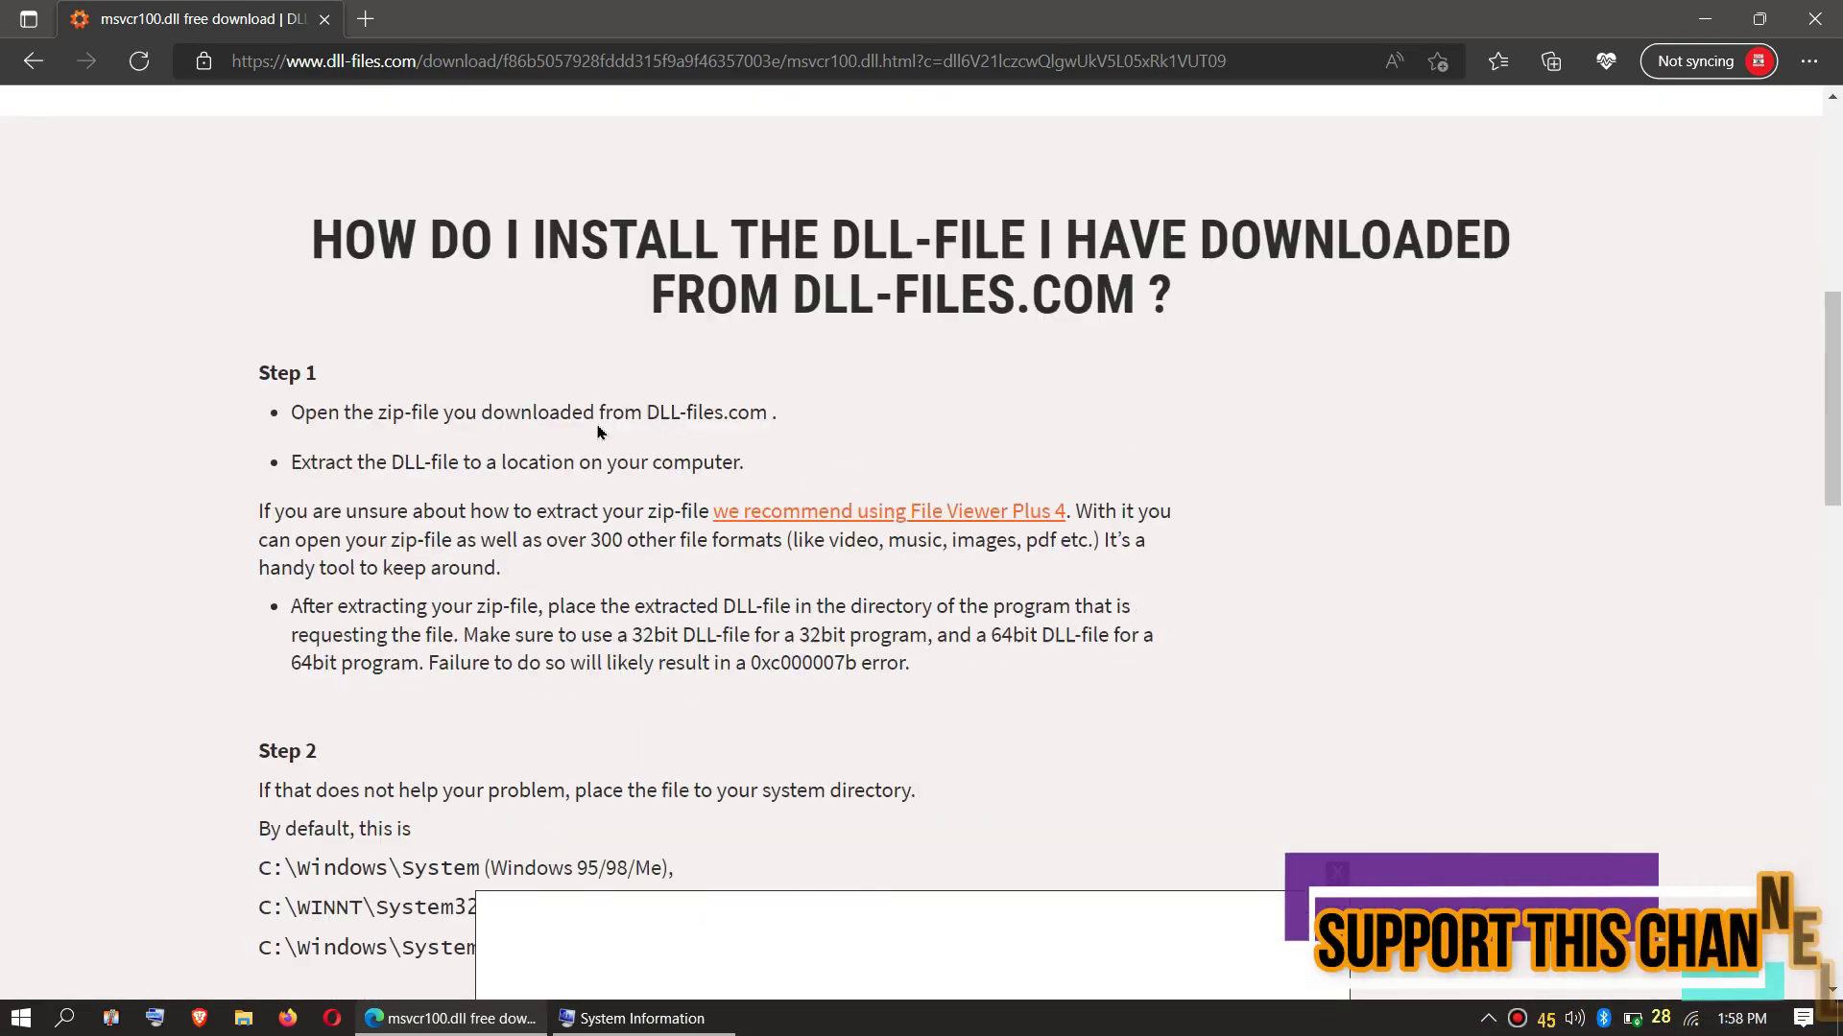
scroll(595, 427, down, 3)
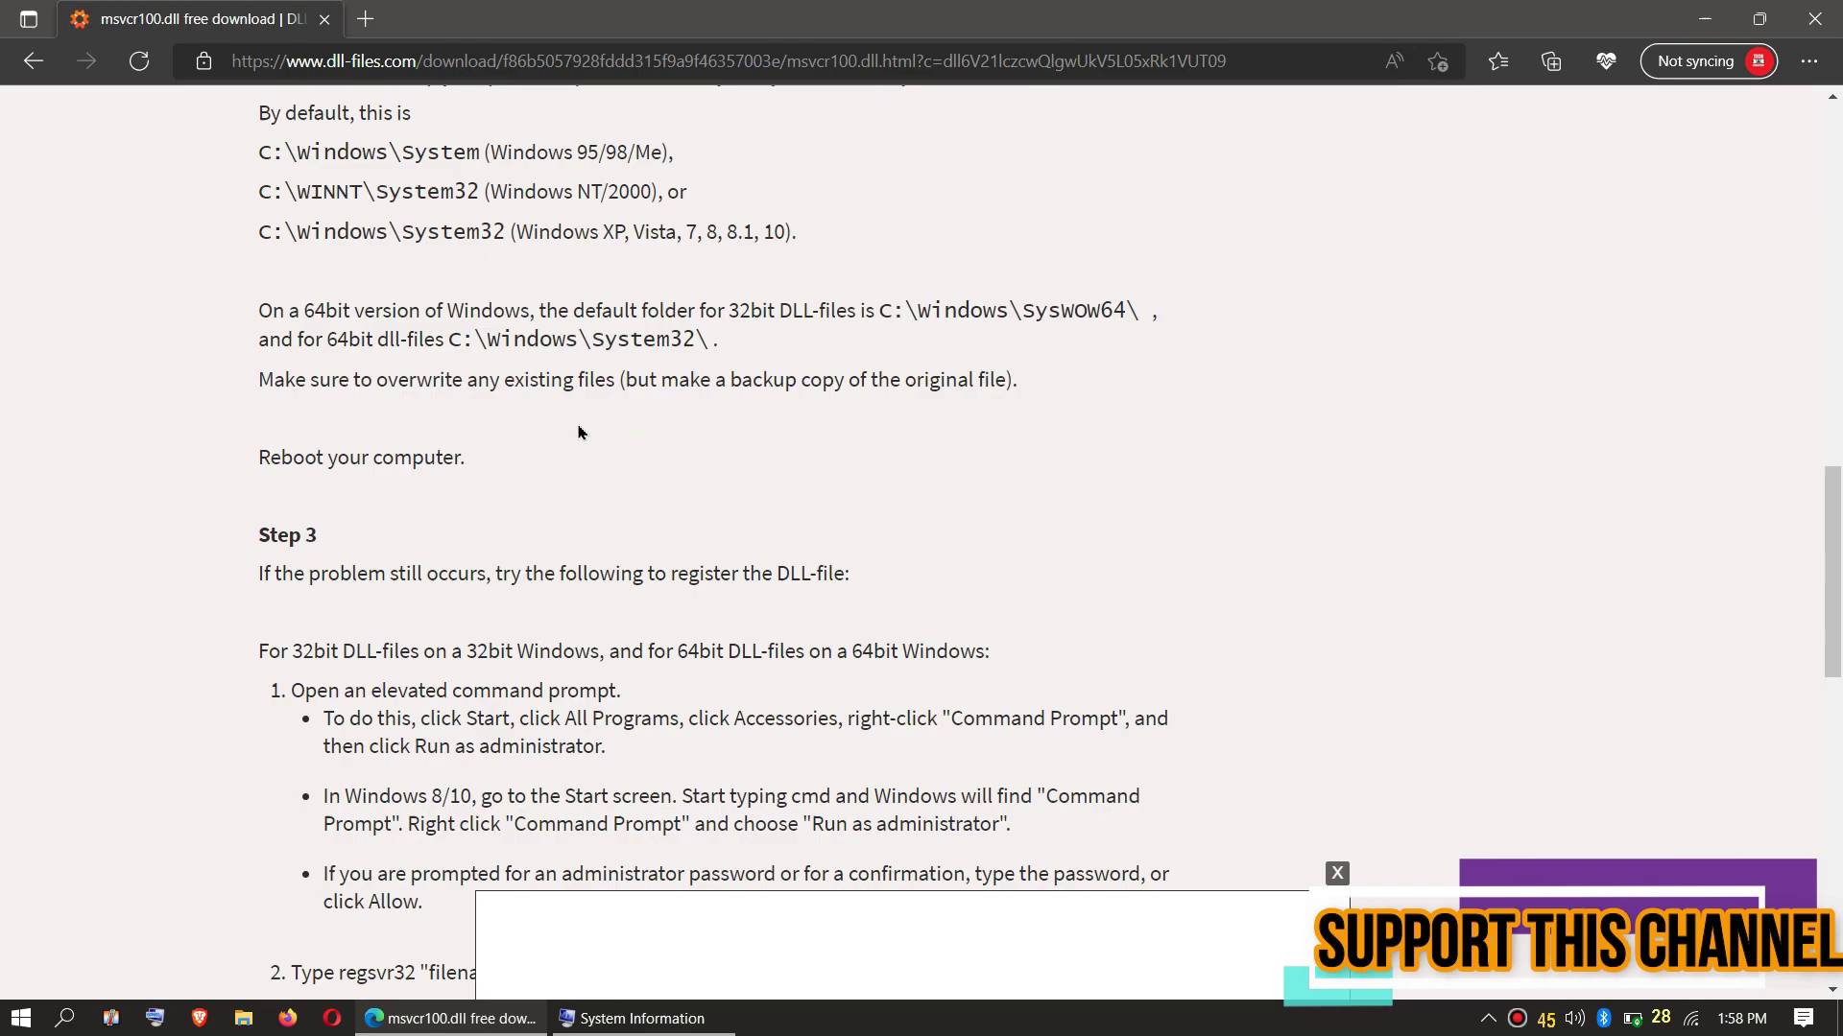
scroll(579, 432, up, 6)
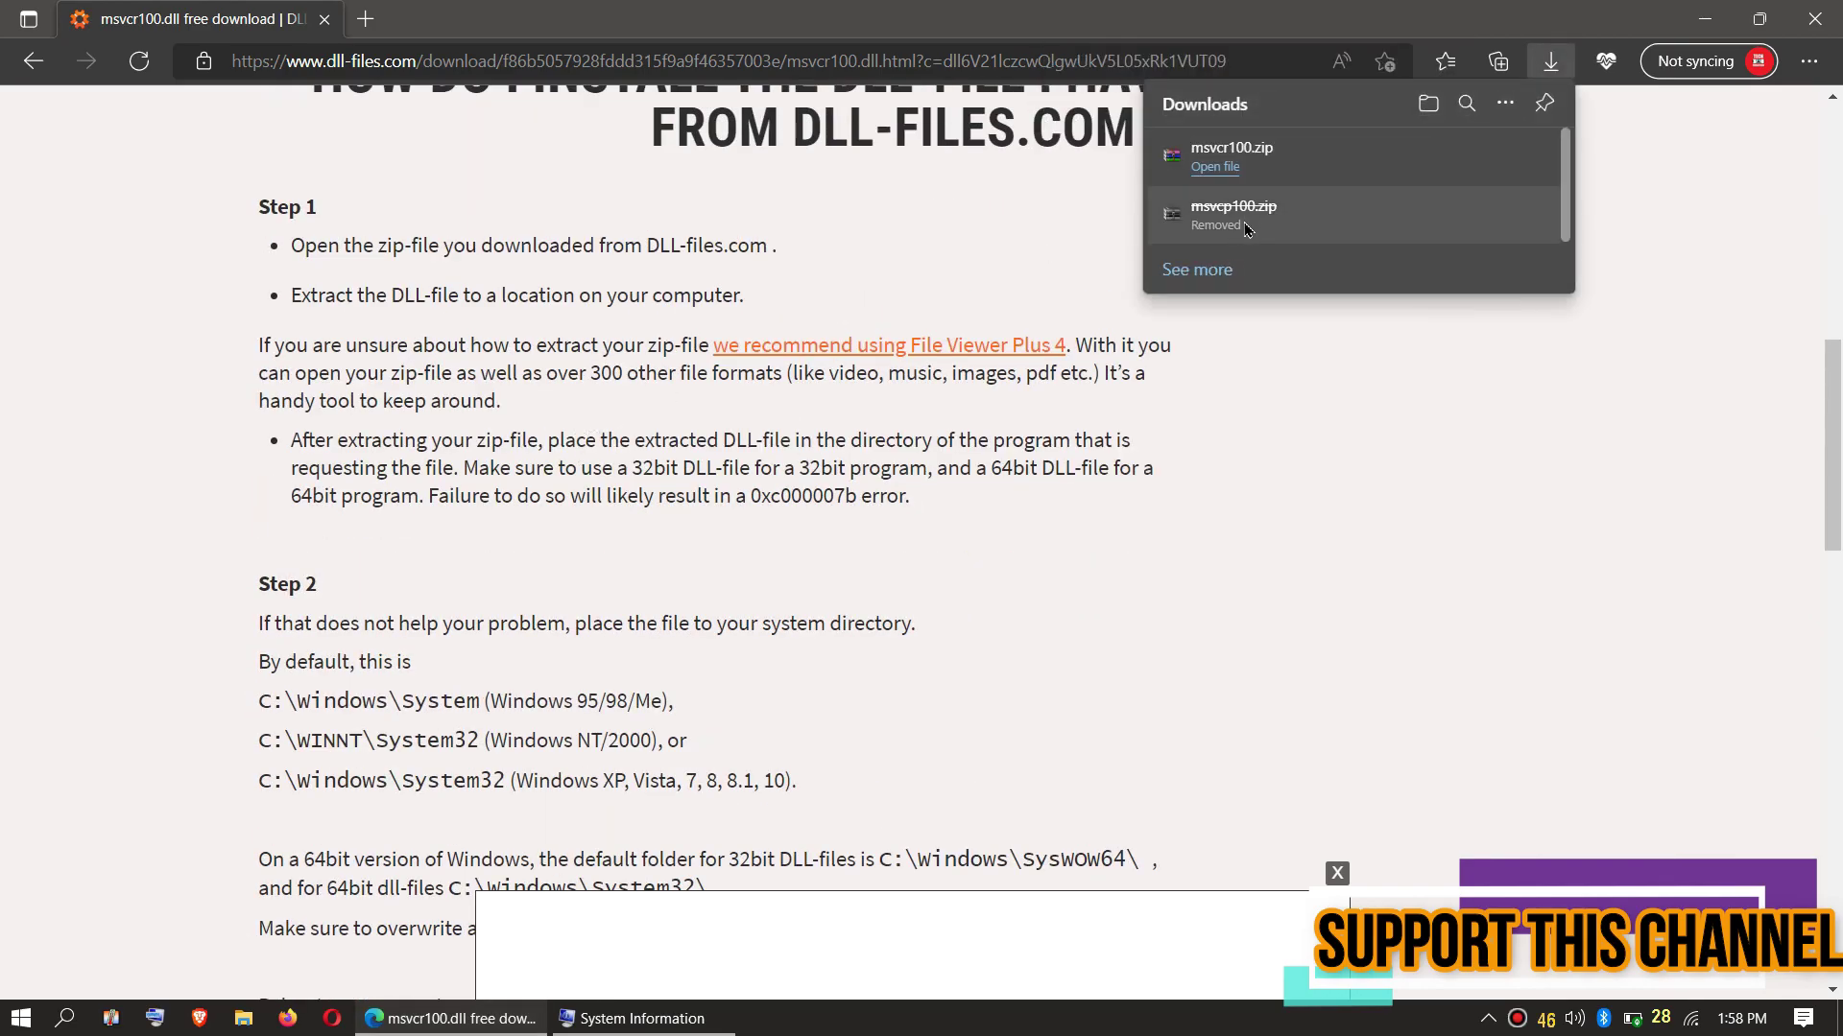
click(1212, 169)
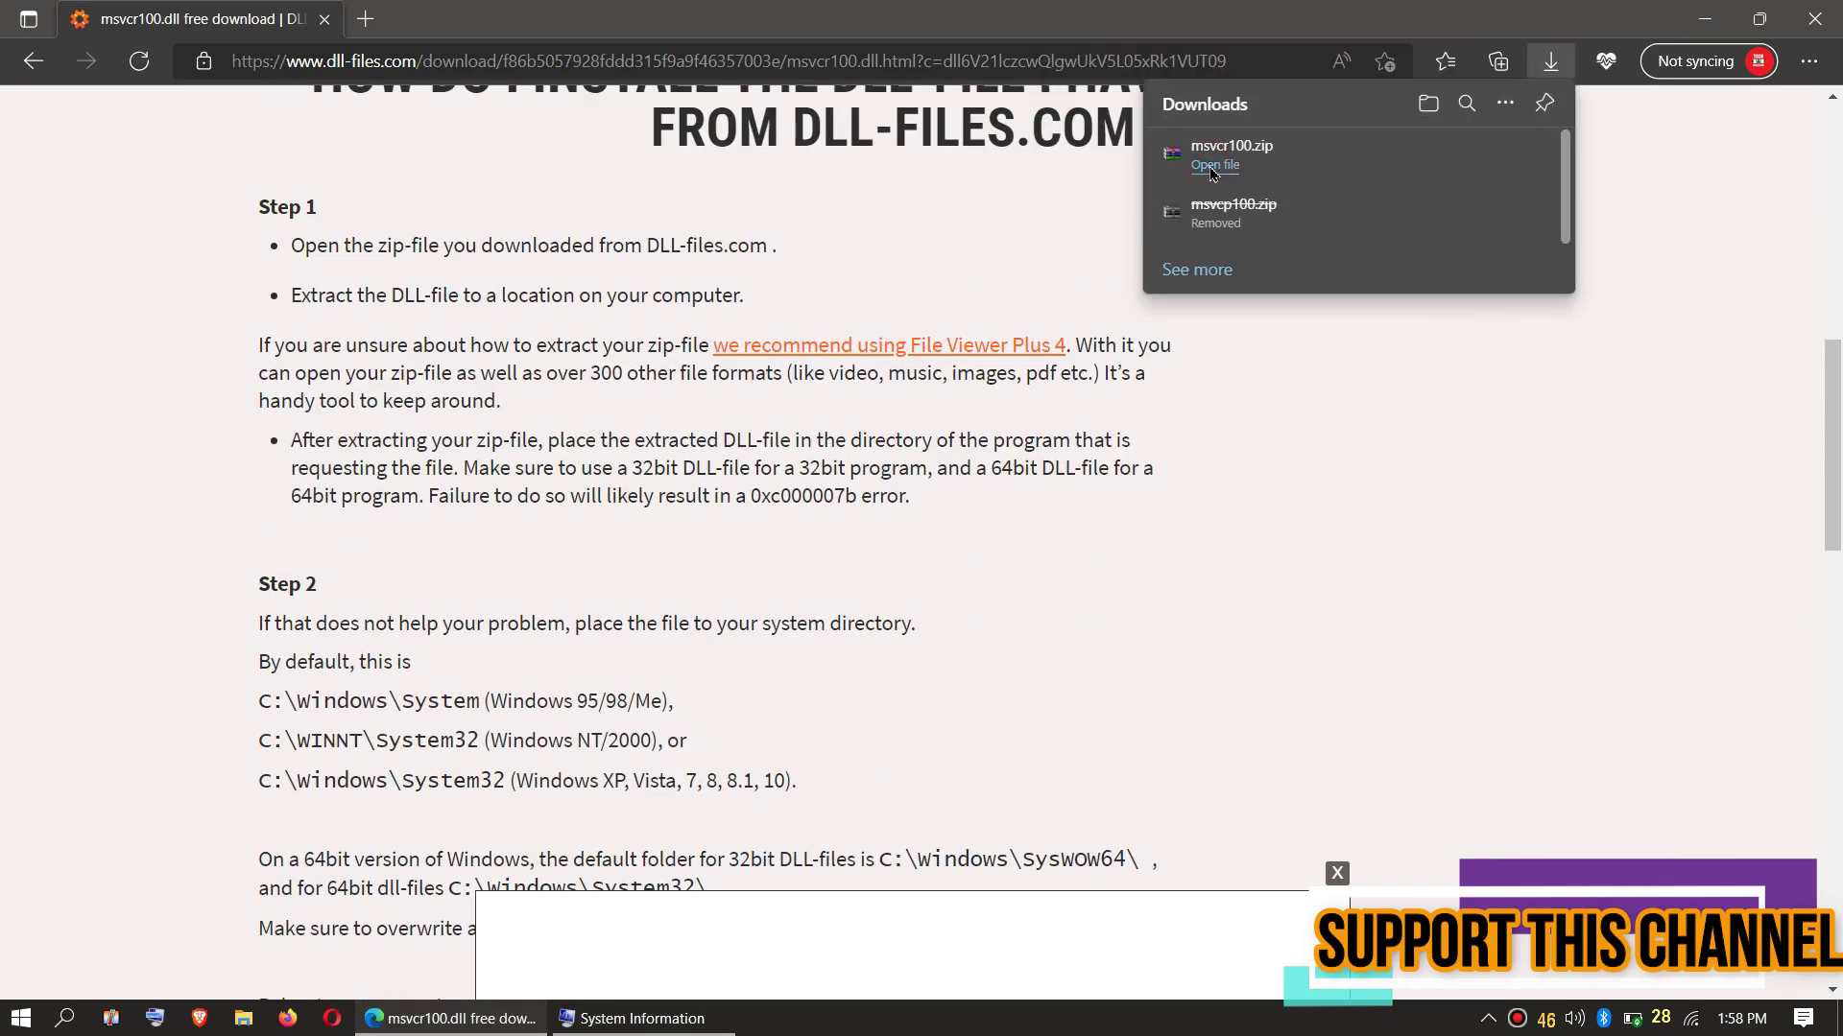
click(722, 575)
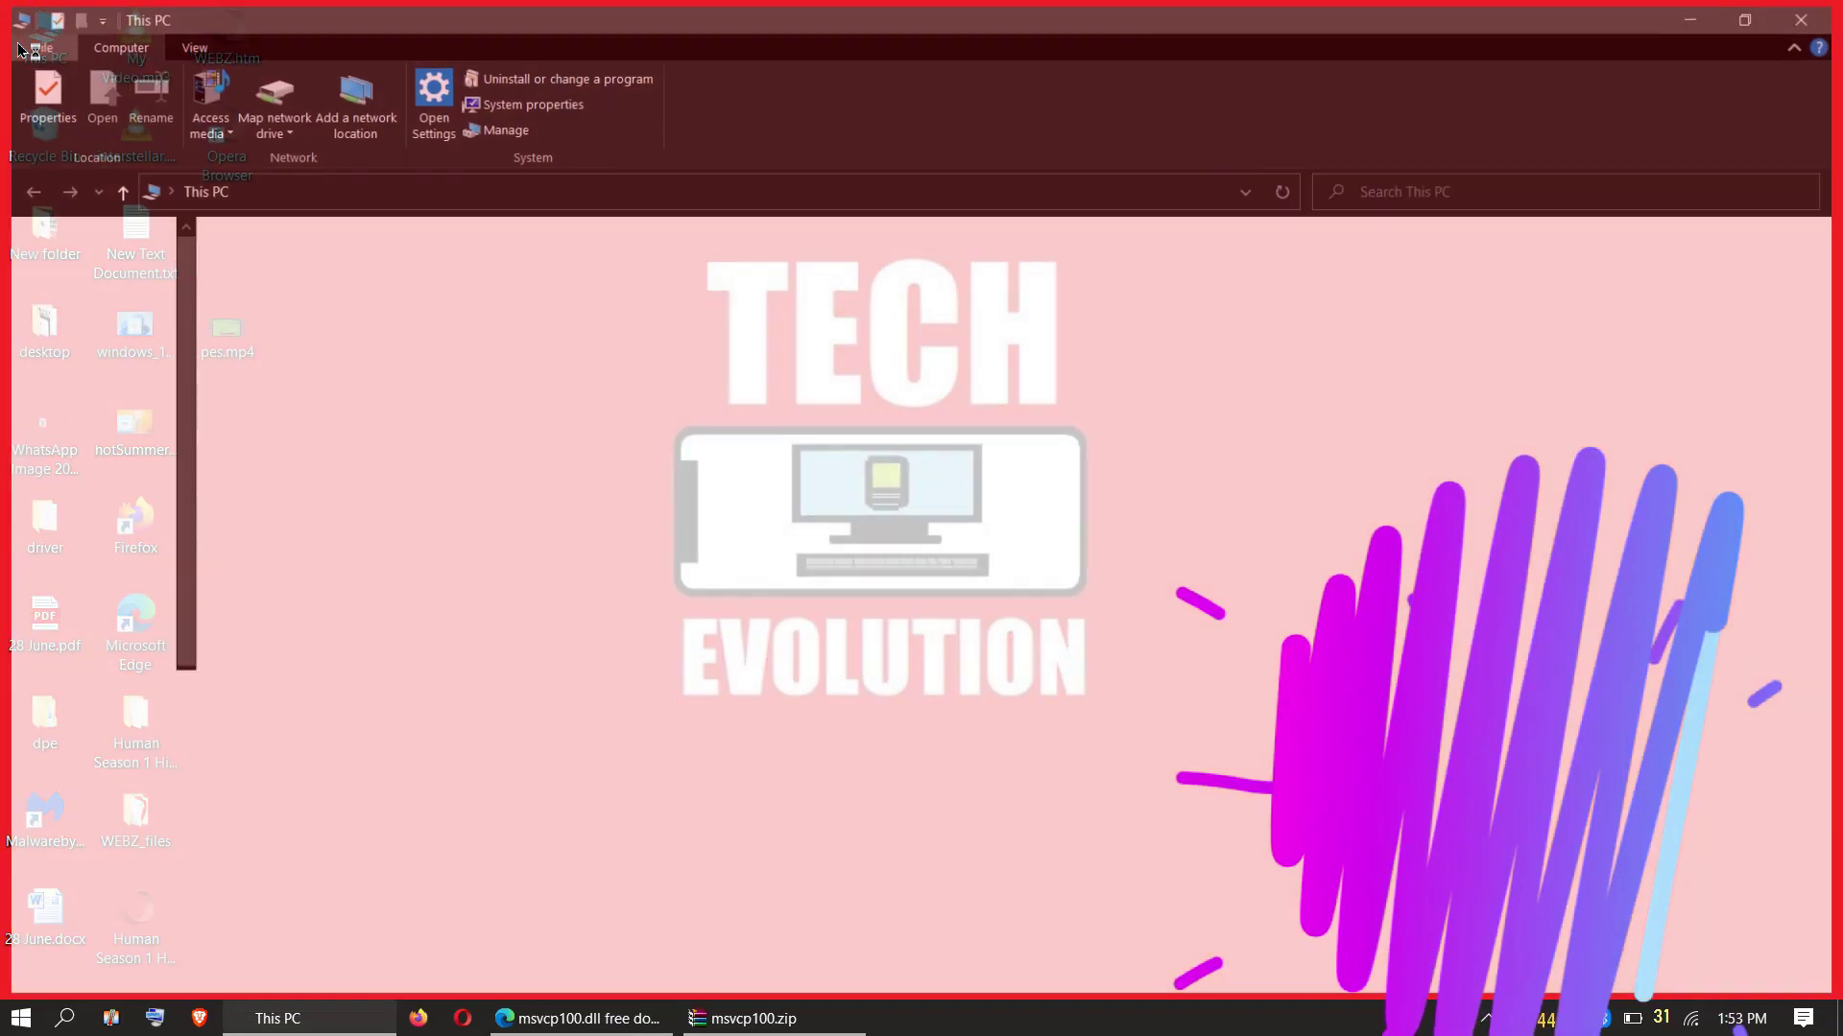
Browse to C:\Windows\System32 in File Explorer.
double_click(586, 427)
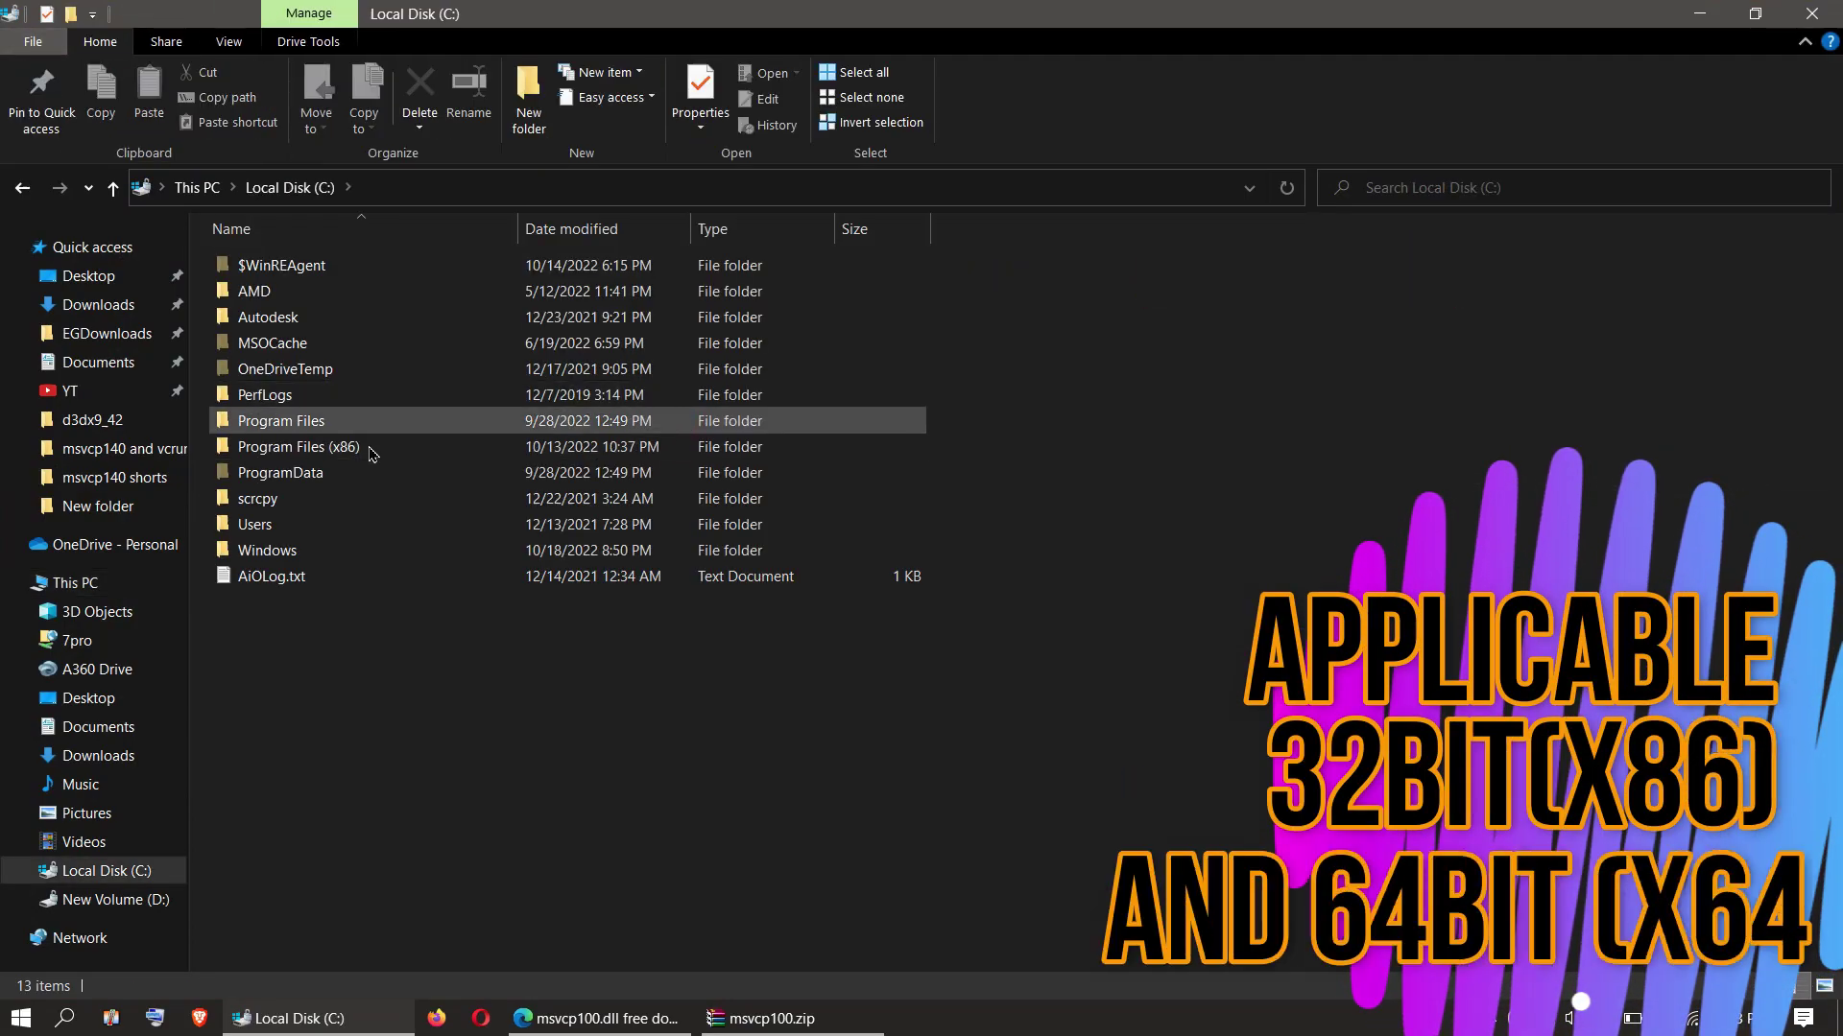
double_click(324, 553)
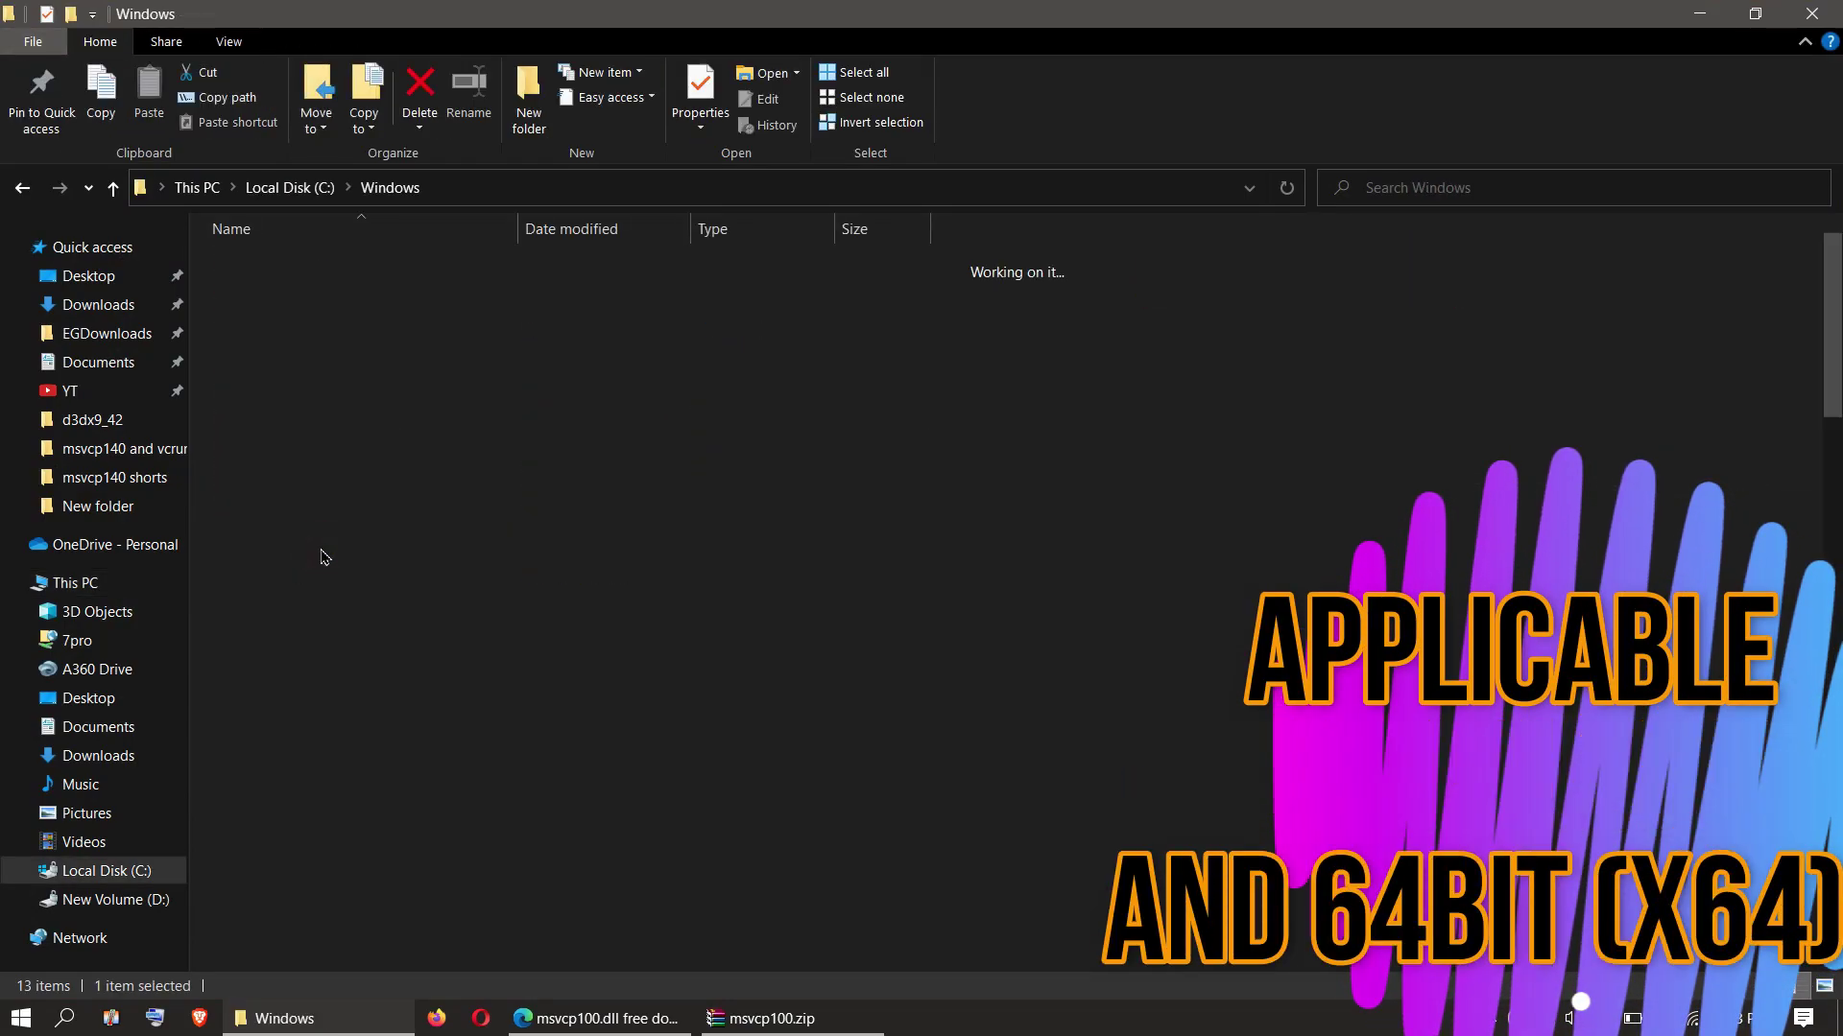
scroll(797, 605, down, 6)
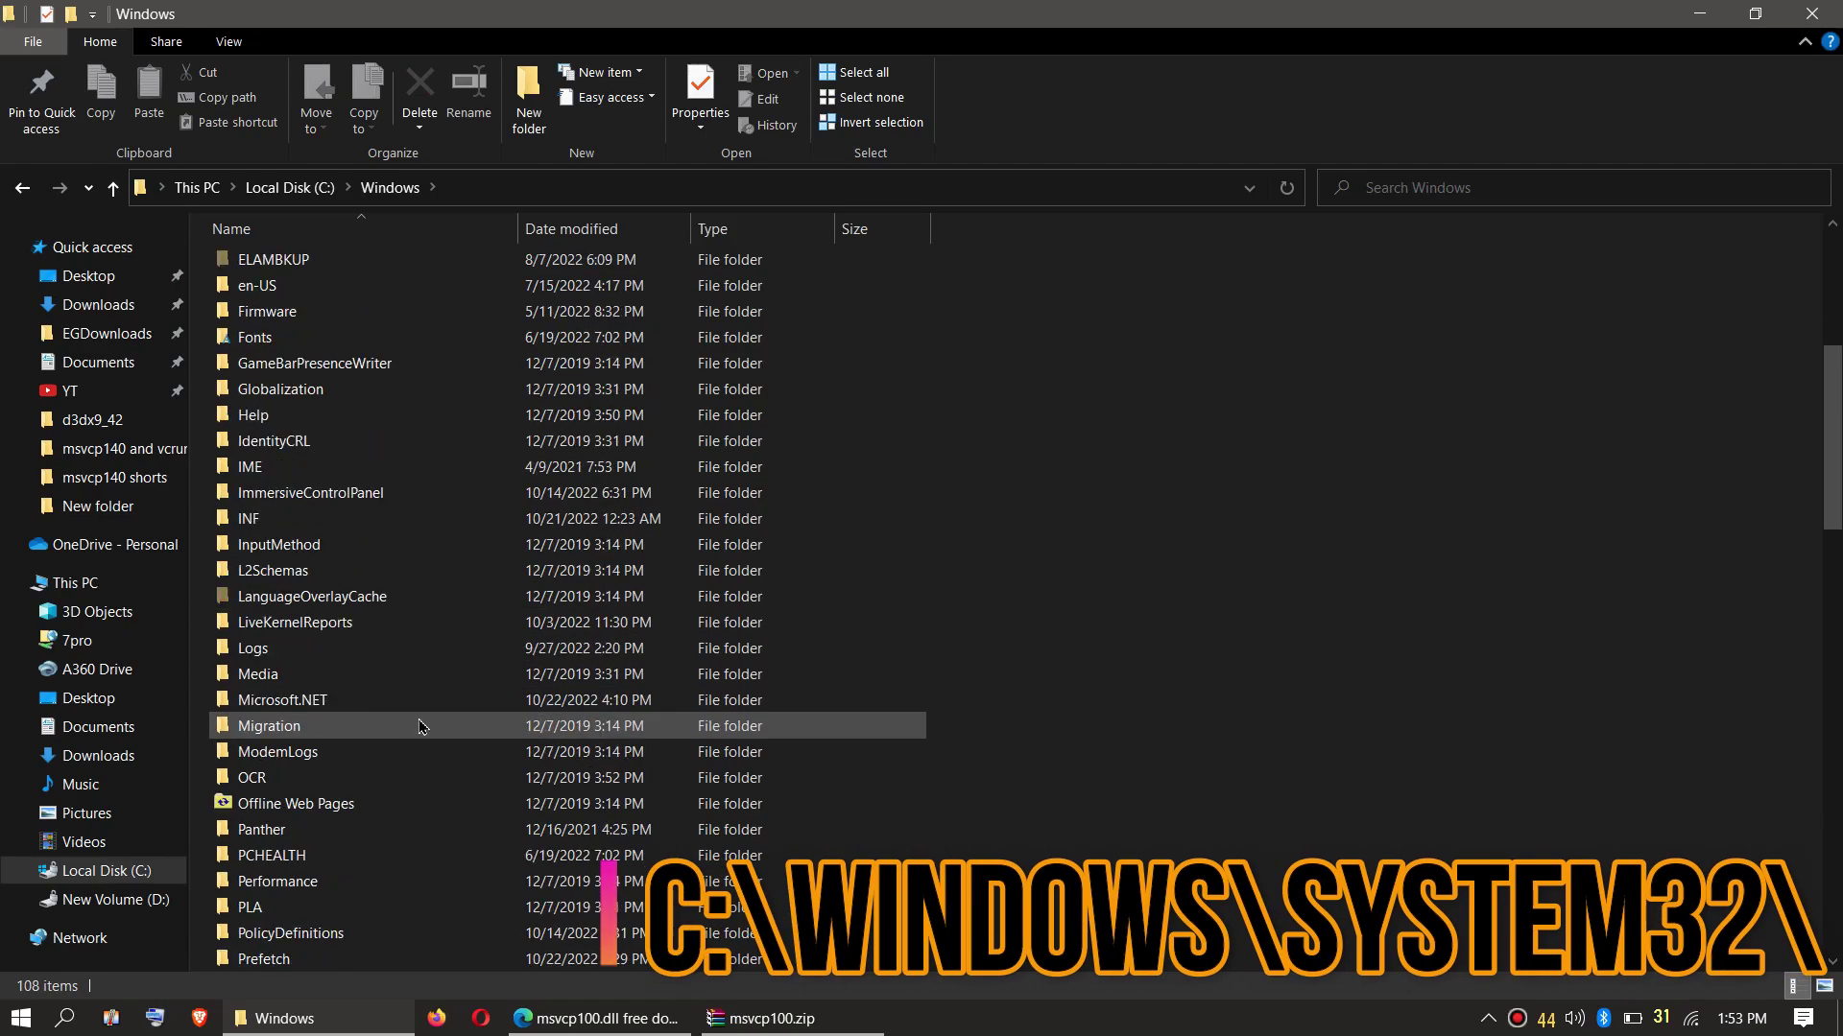
scroll(419, 727, down, 11)
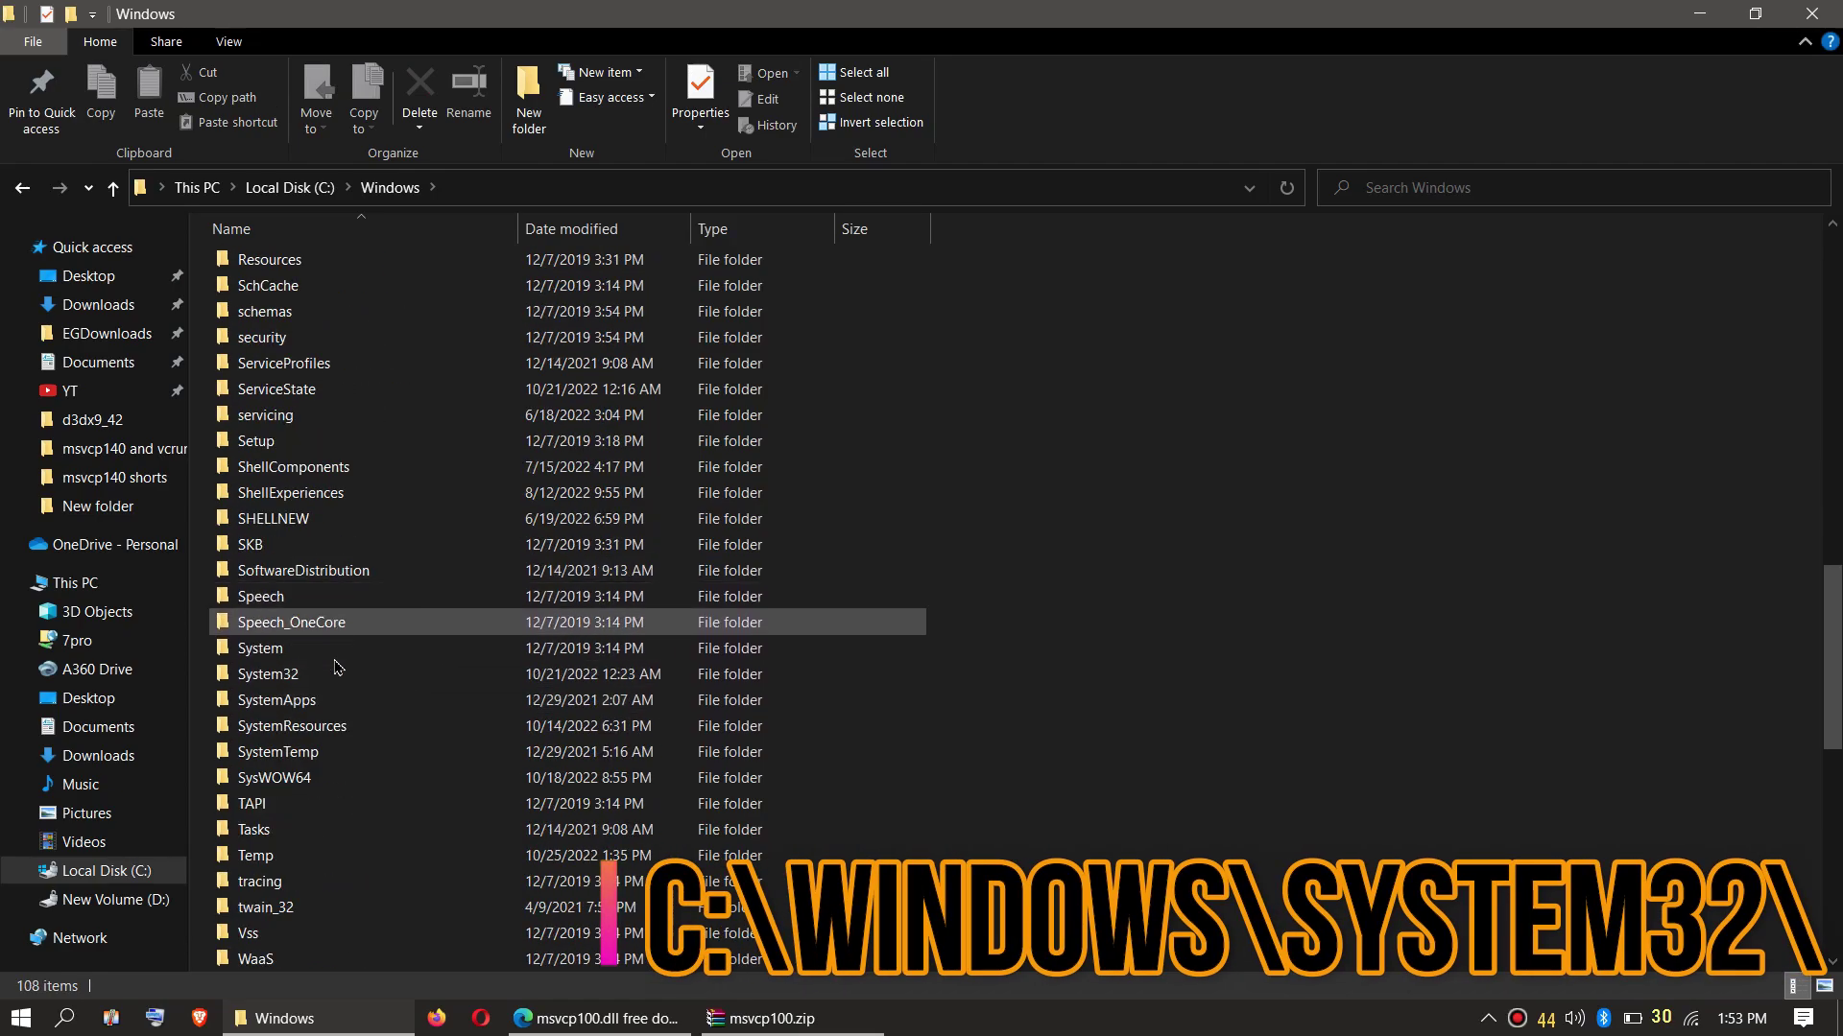
double_click(324, 675)
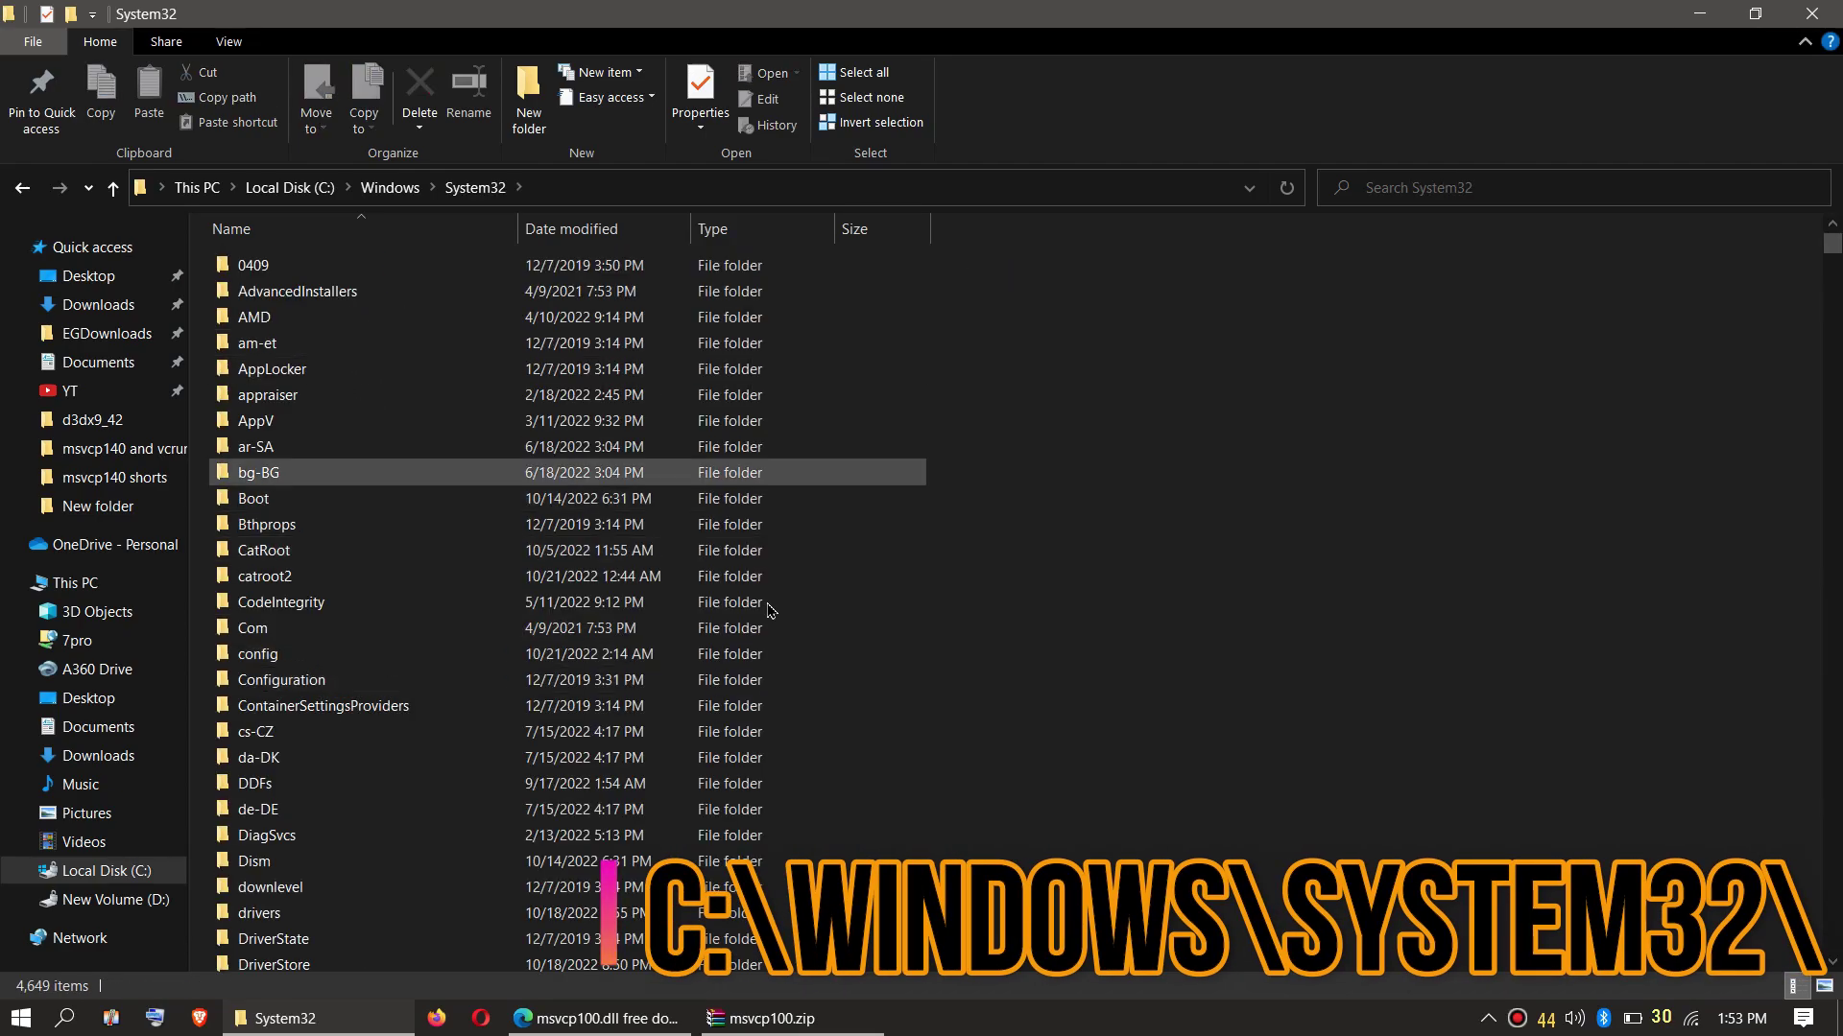
Drag msvcp100.dll and msvcr100.dll from the archives into System32, replacing both existing files.
click(767, 1018)
drag(863, 567, 1739, 480)
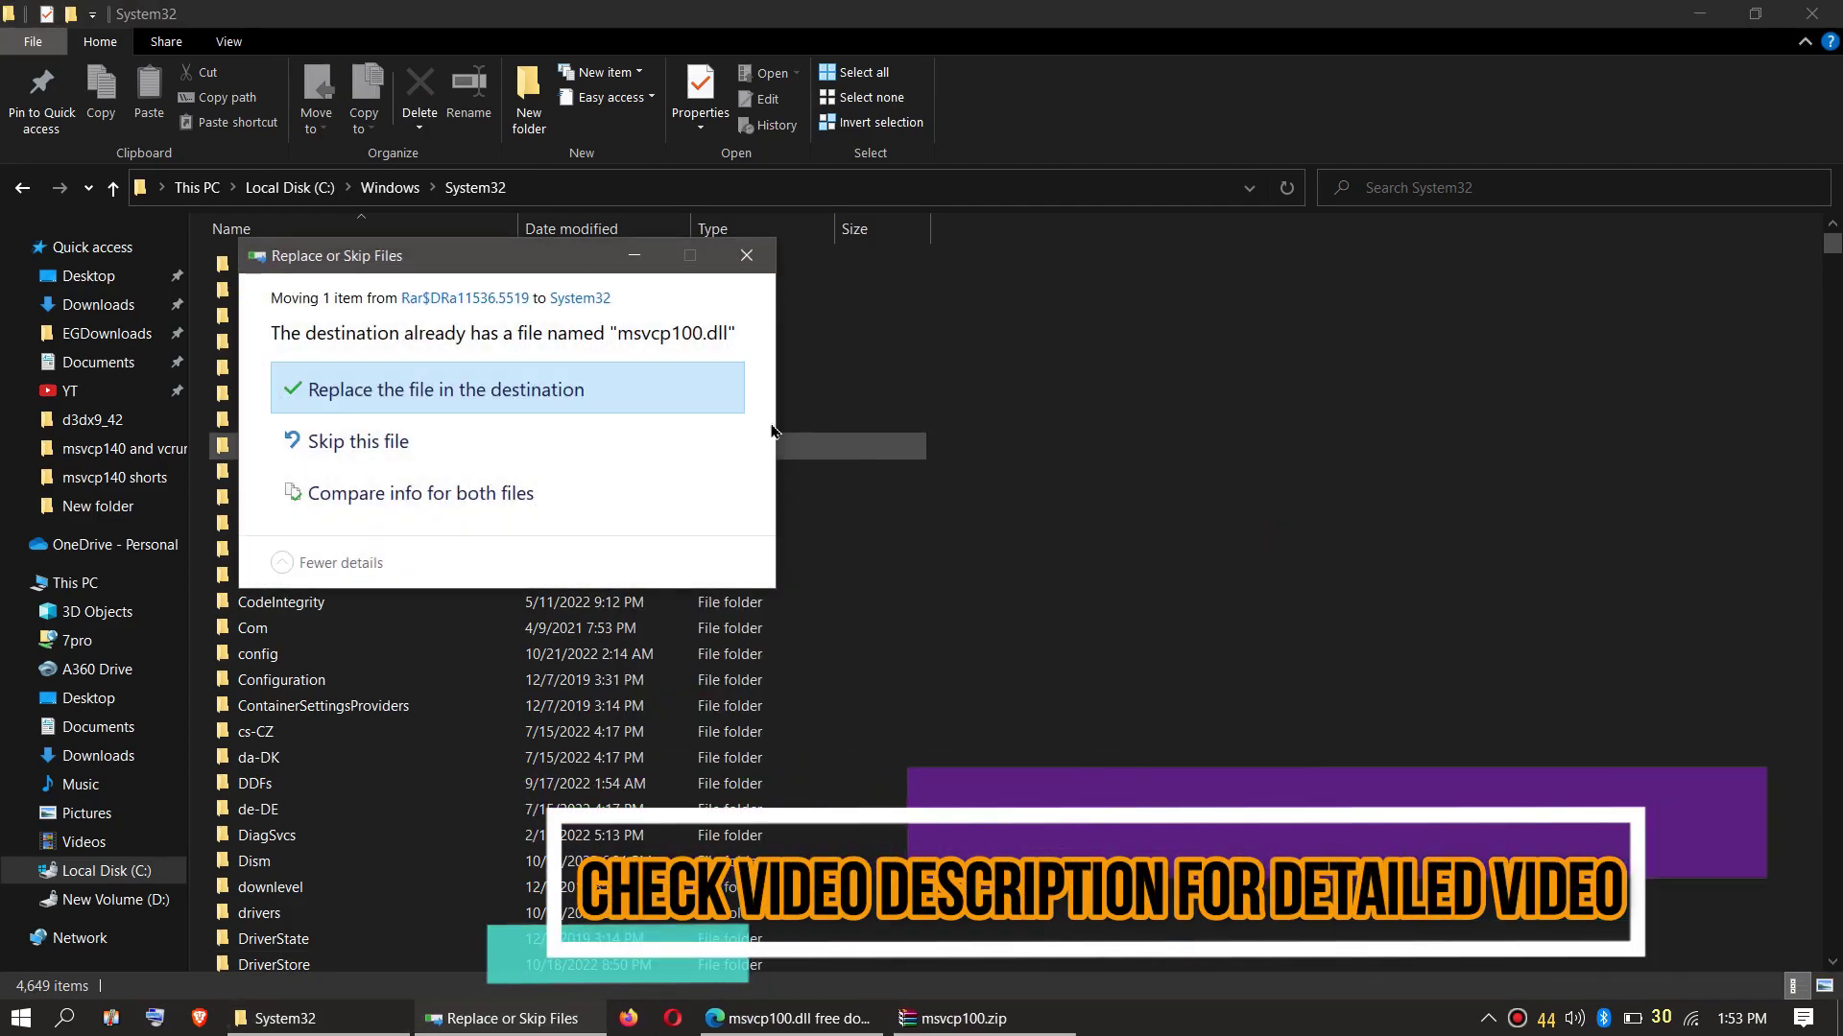
click(606, 401)
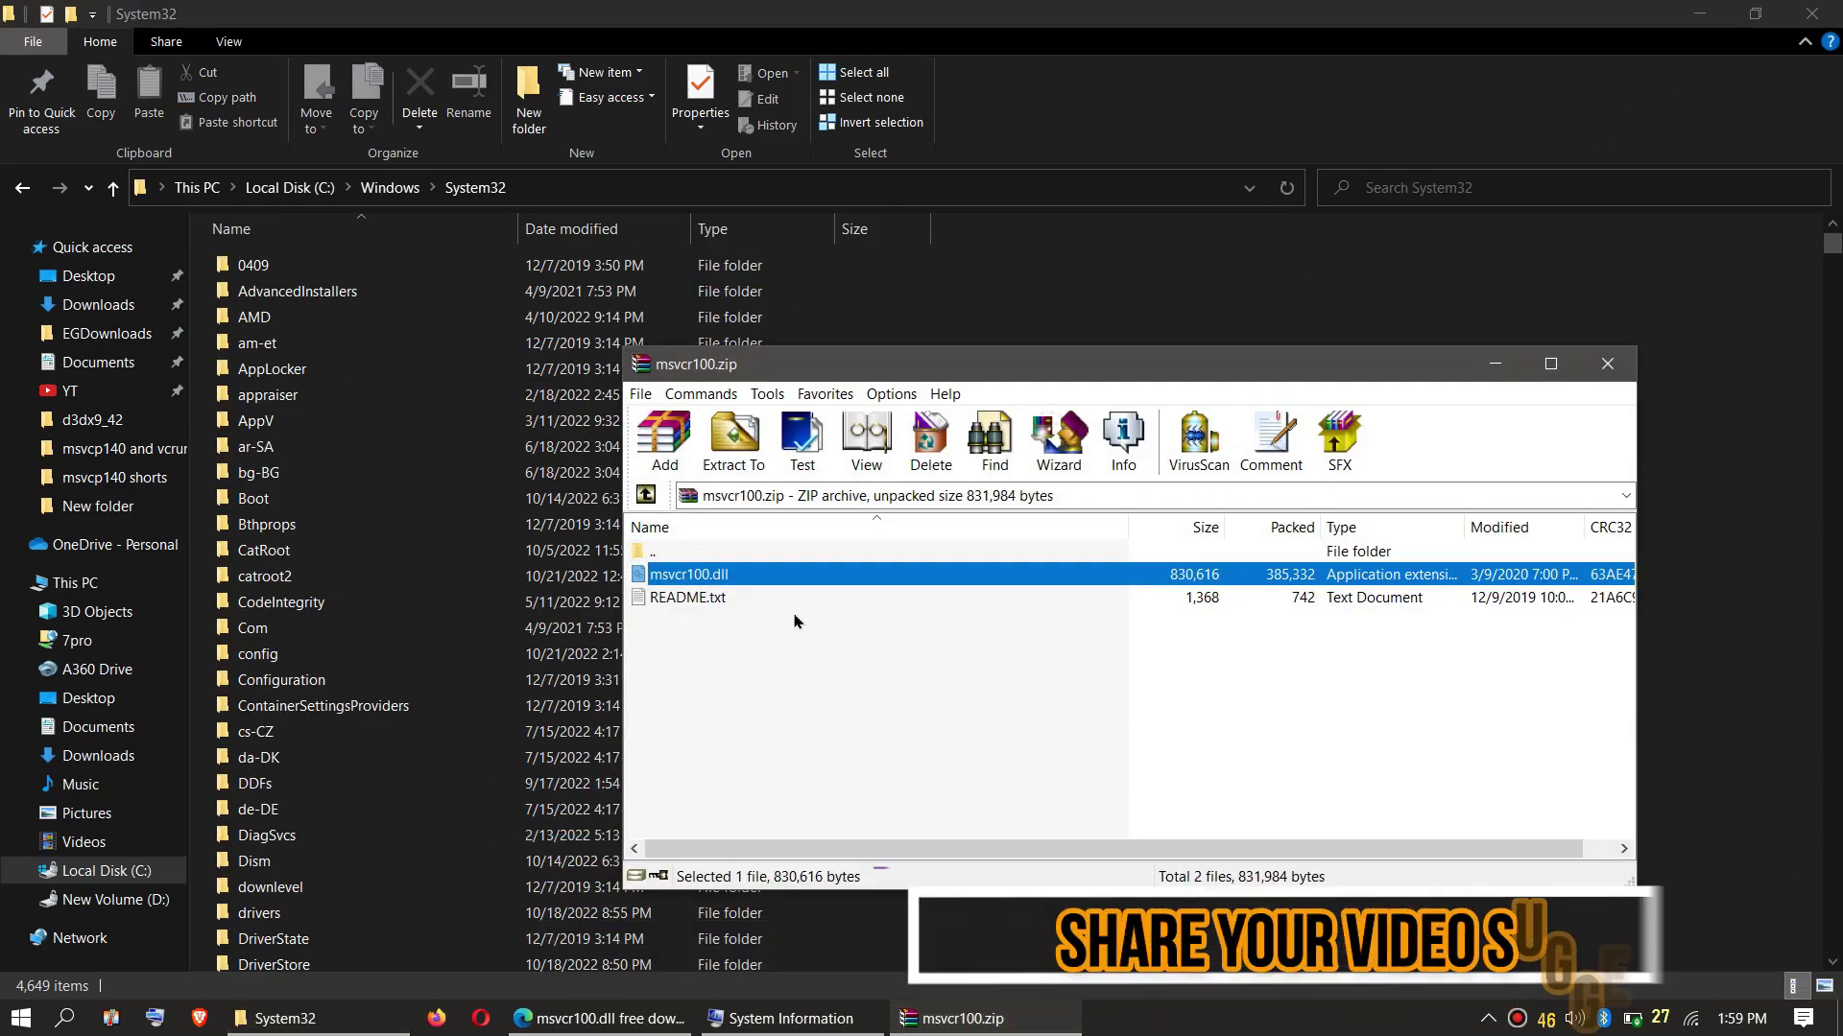
drag(688, 574, 413, 538)
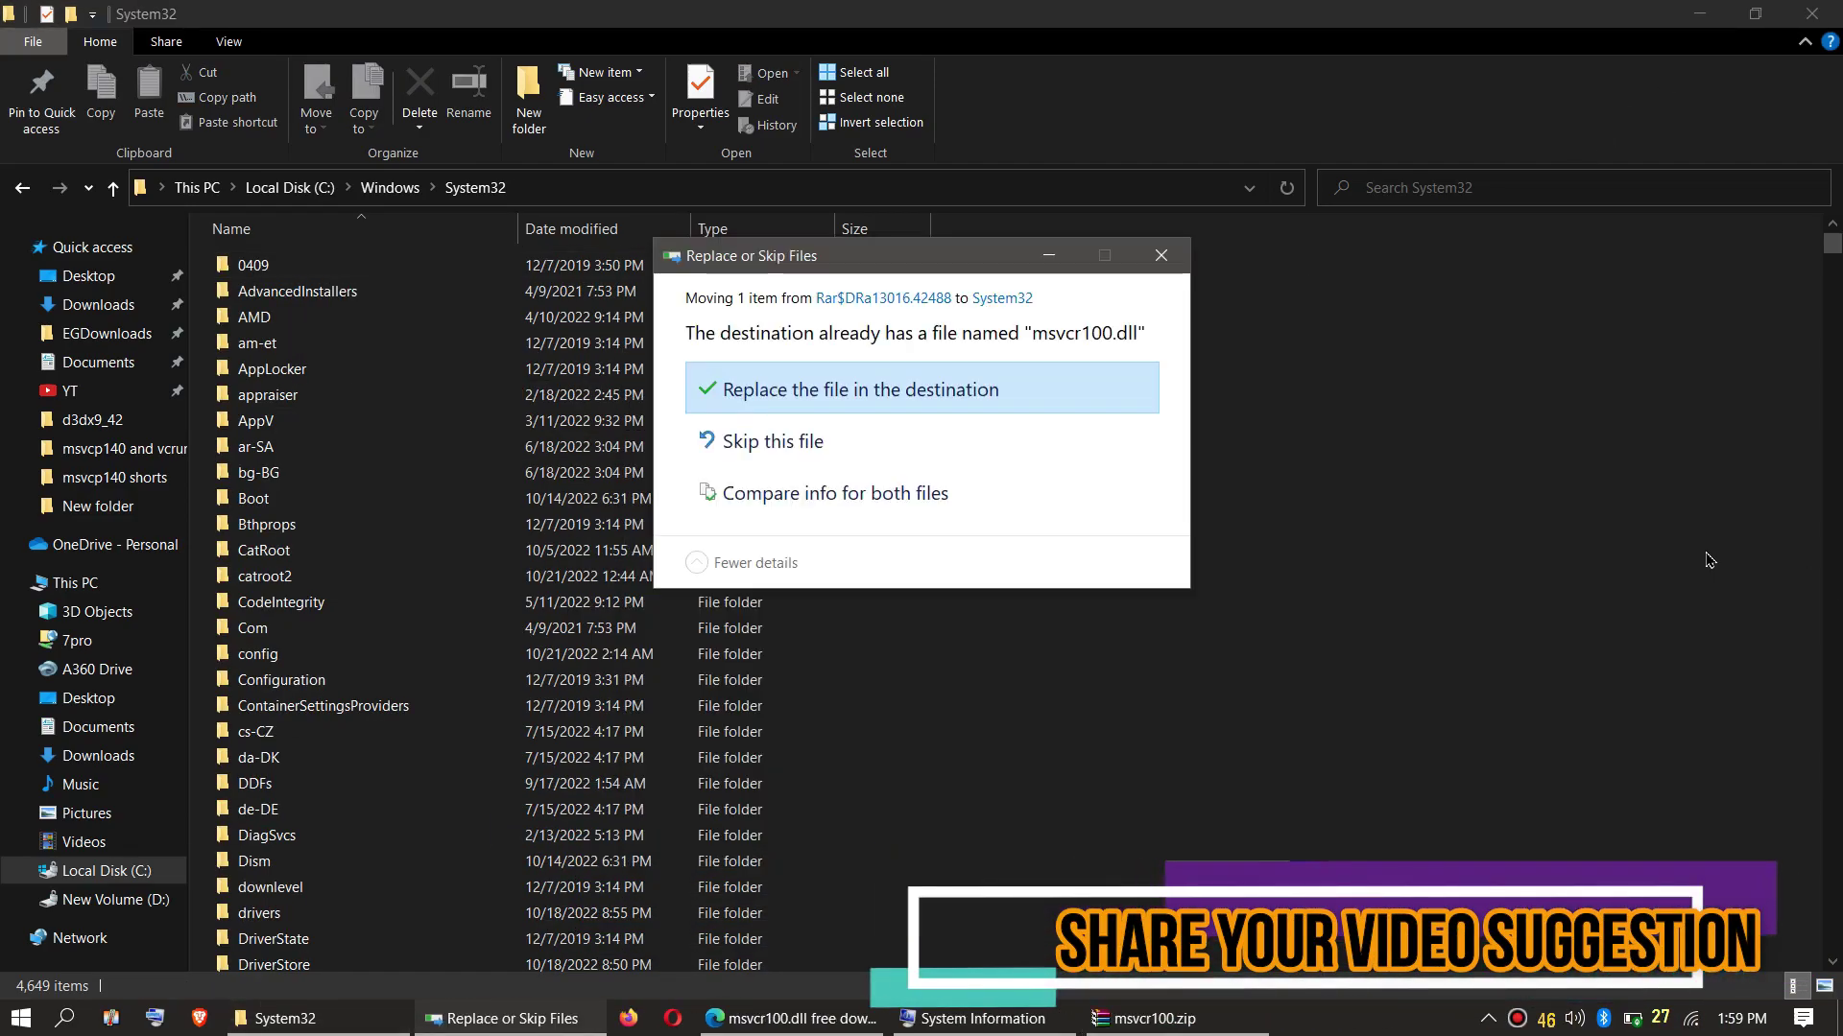
click(955, 399)
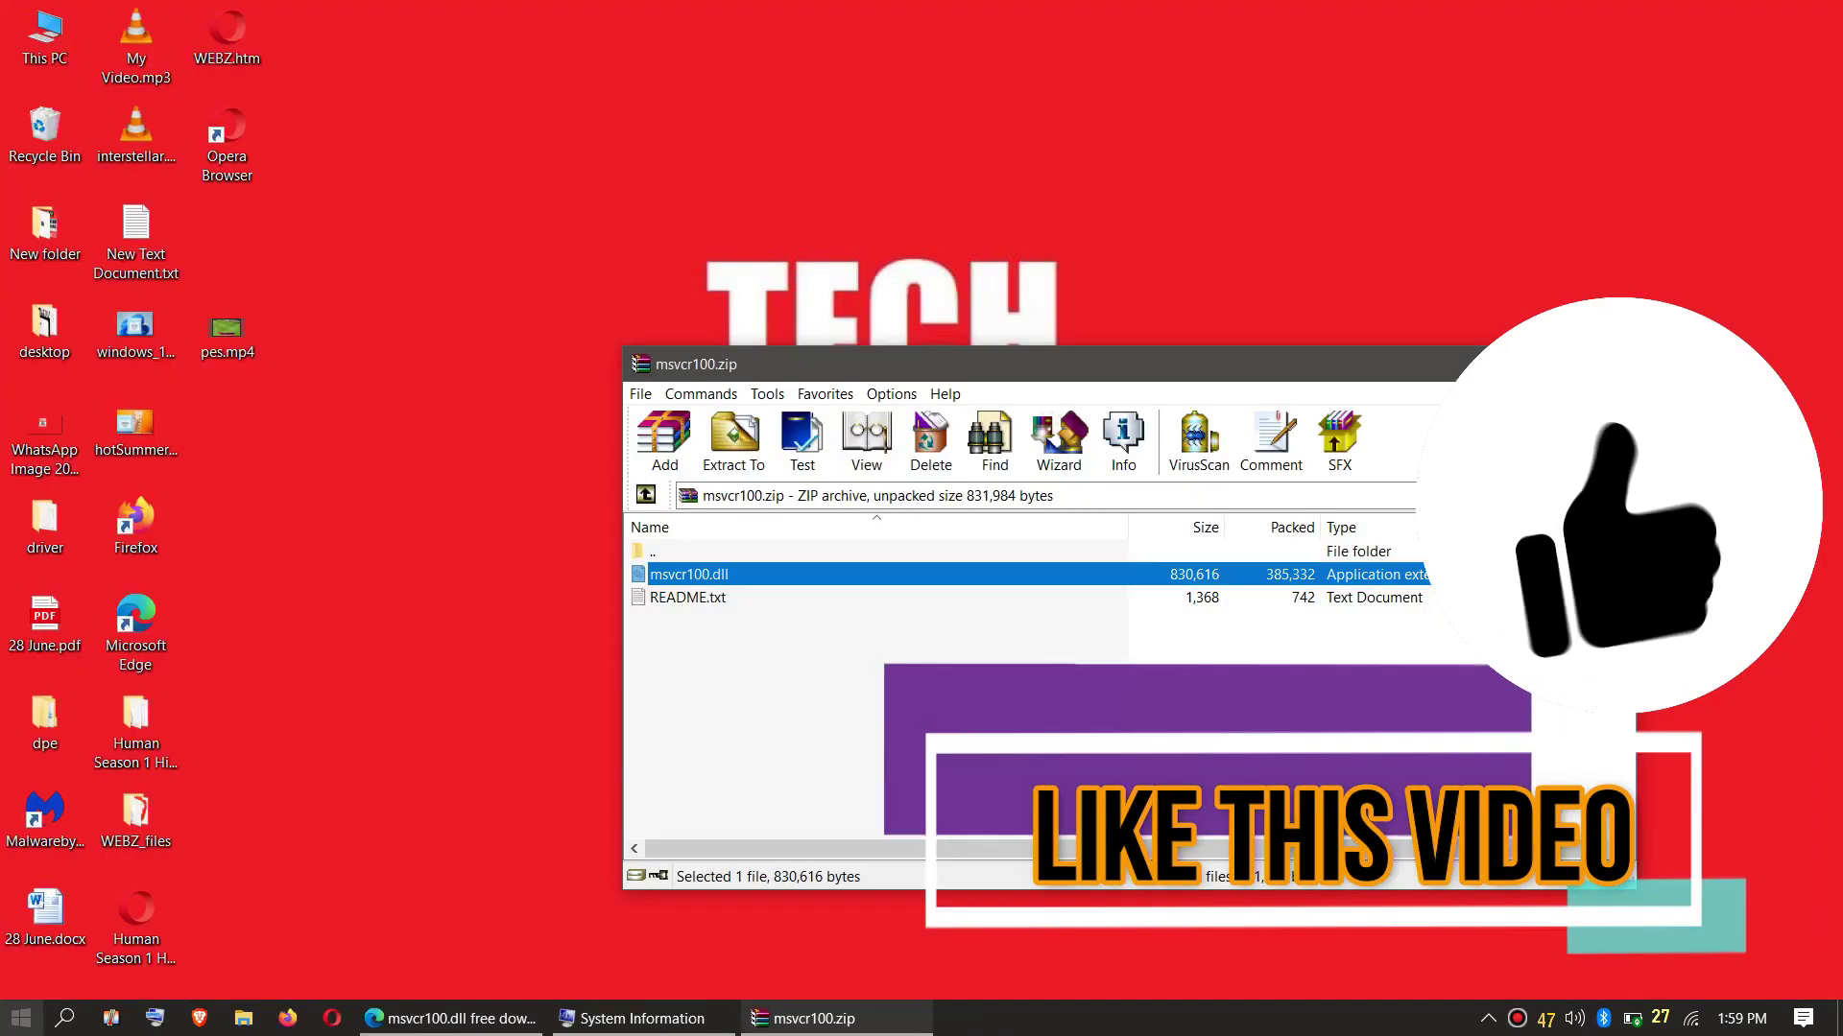
click(21, 1018)
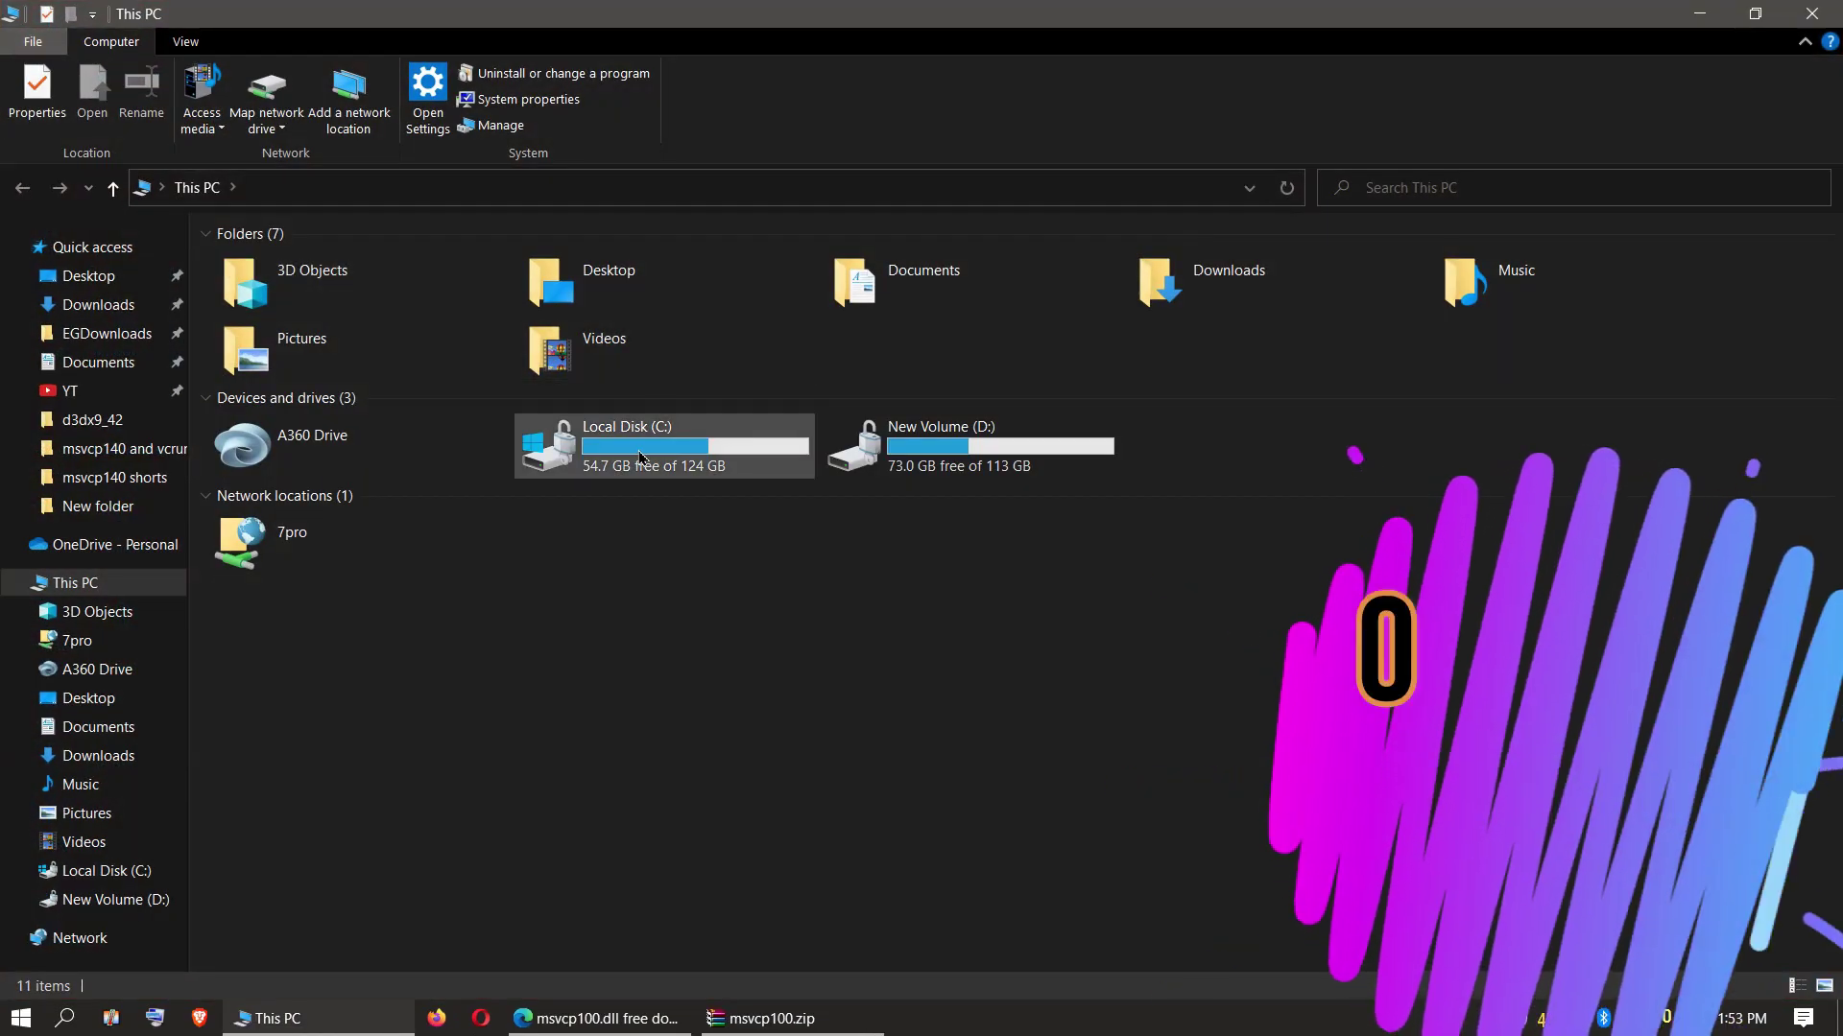
Browse to C:\Windows\SysWOW64 in File Explorer.
double_click(641, 461)
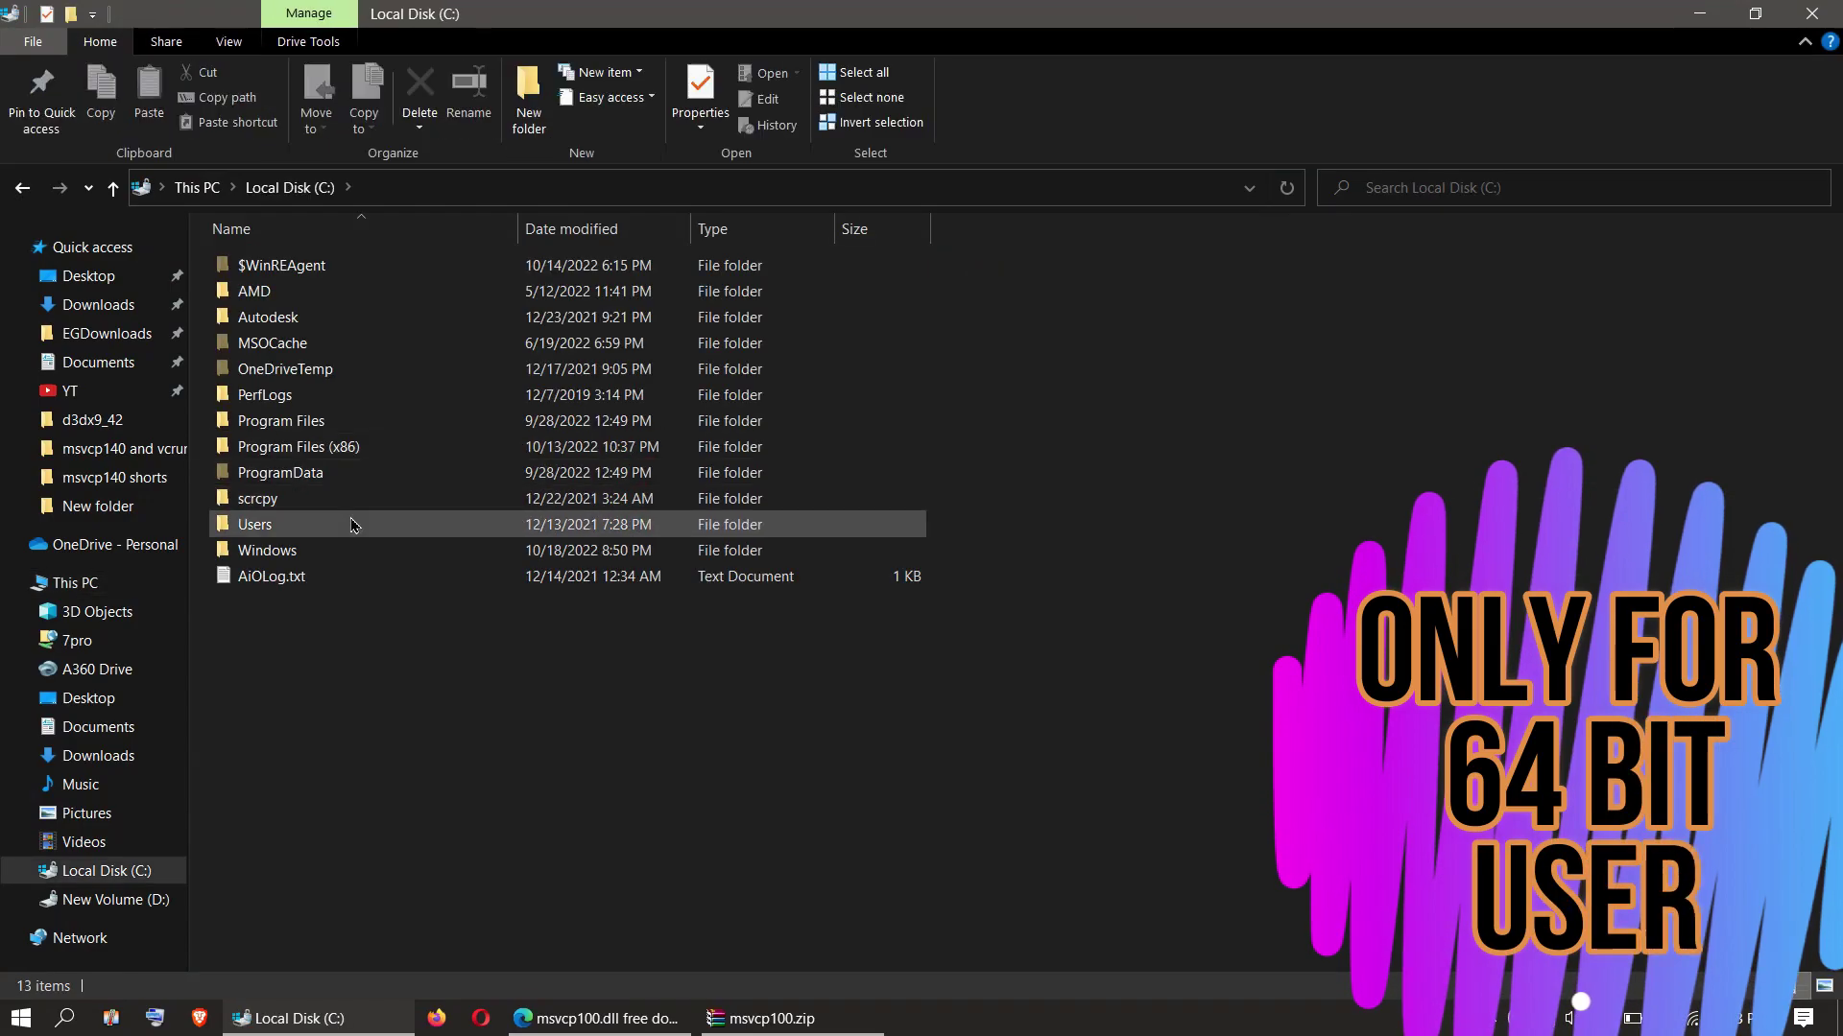
double_click(288, 550)
scroll(567, 672, down, 20)
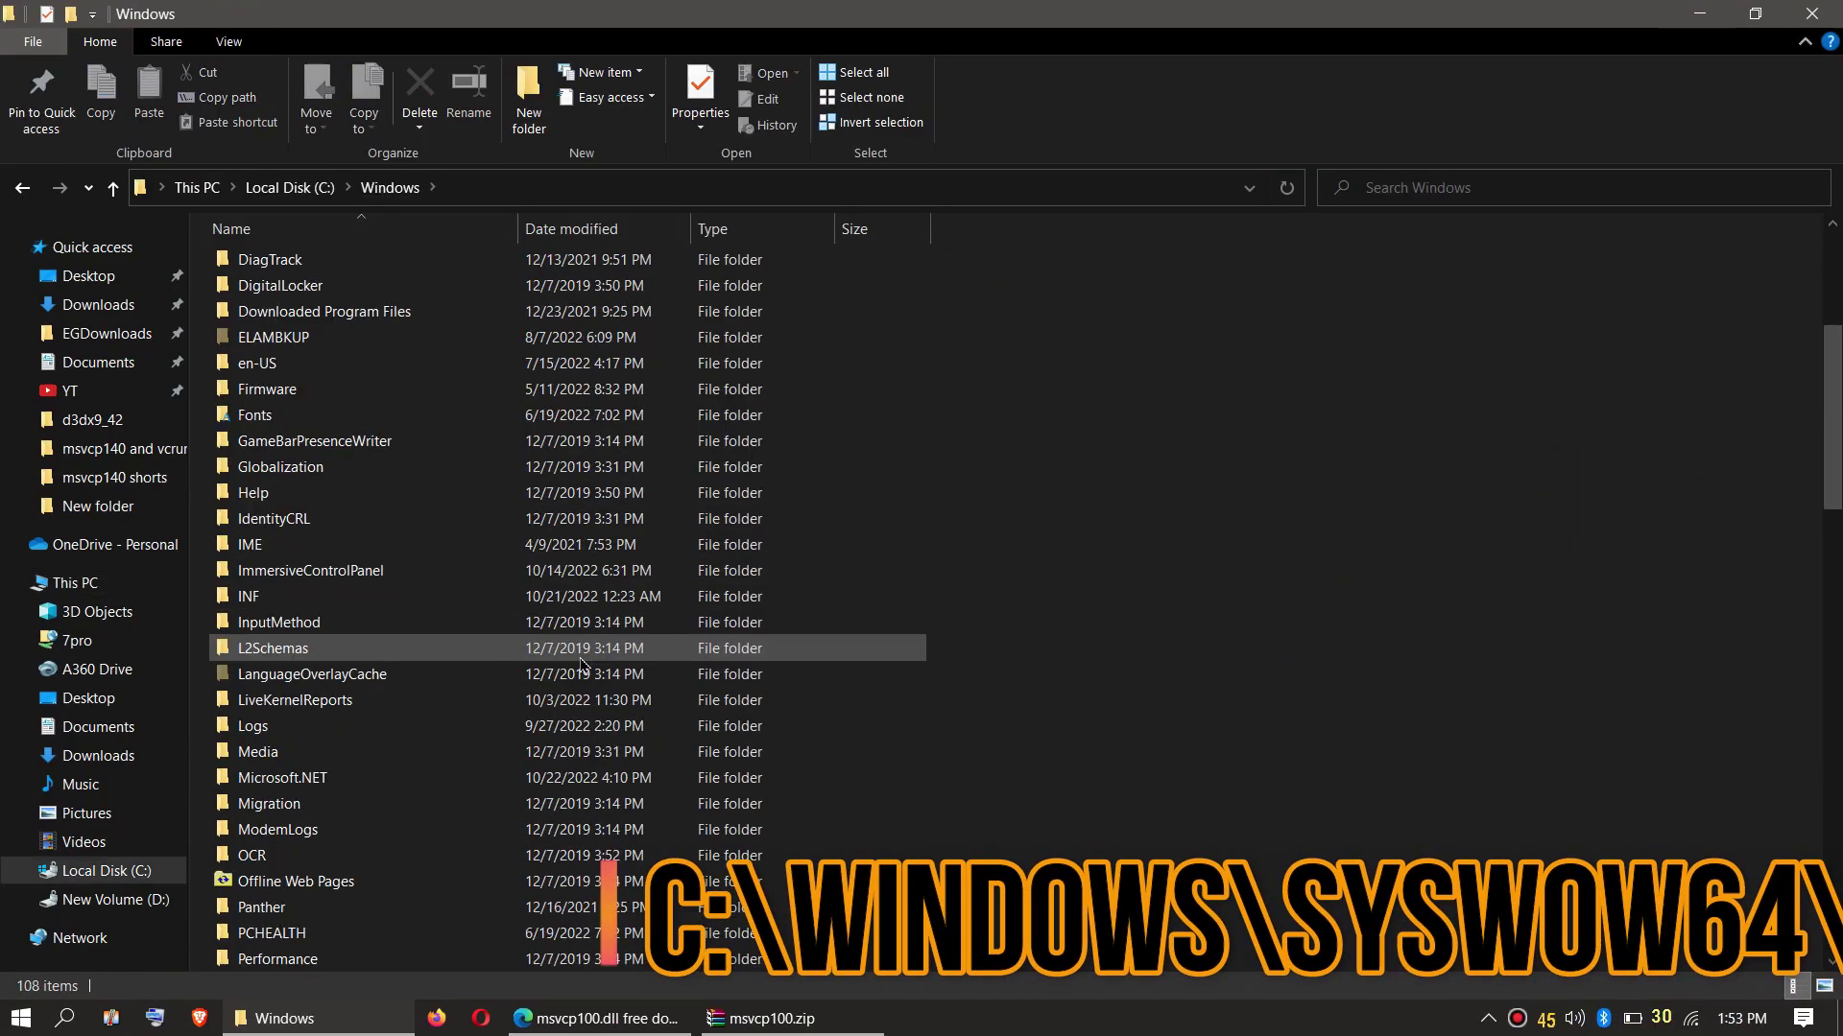
scroll(566, 671, down, 6)
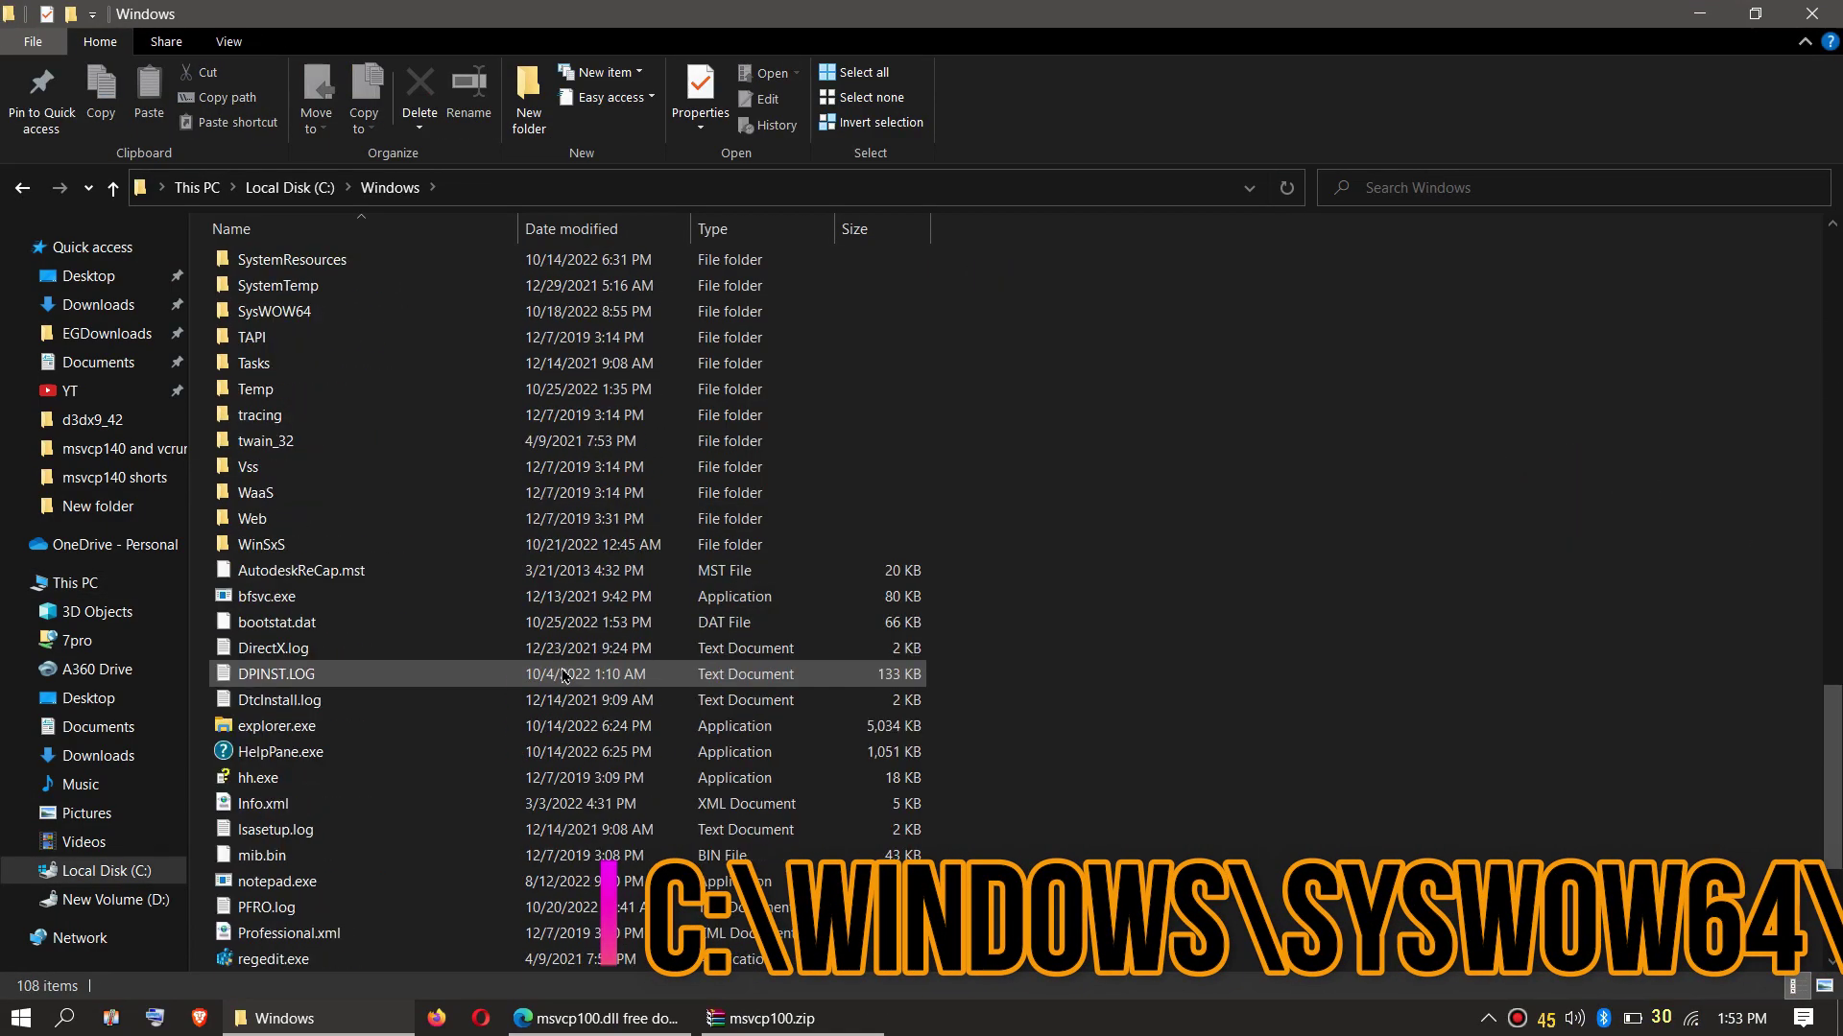
double_click(349, 325)
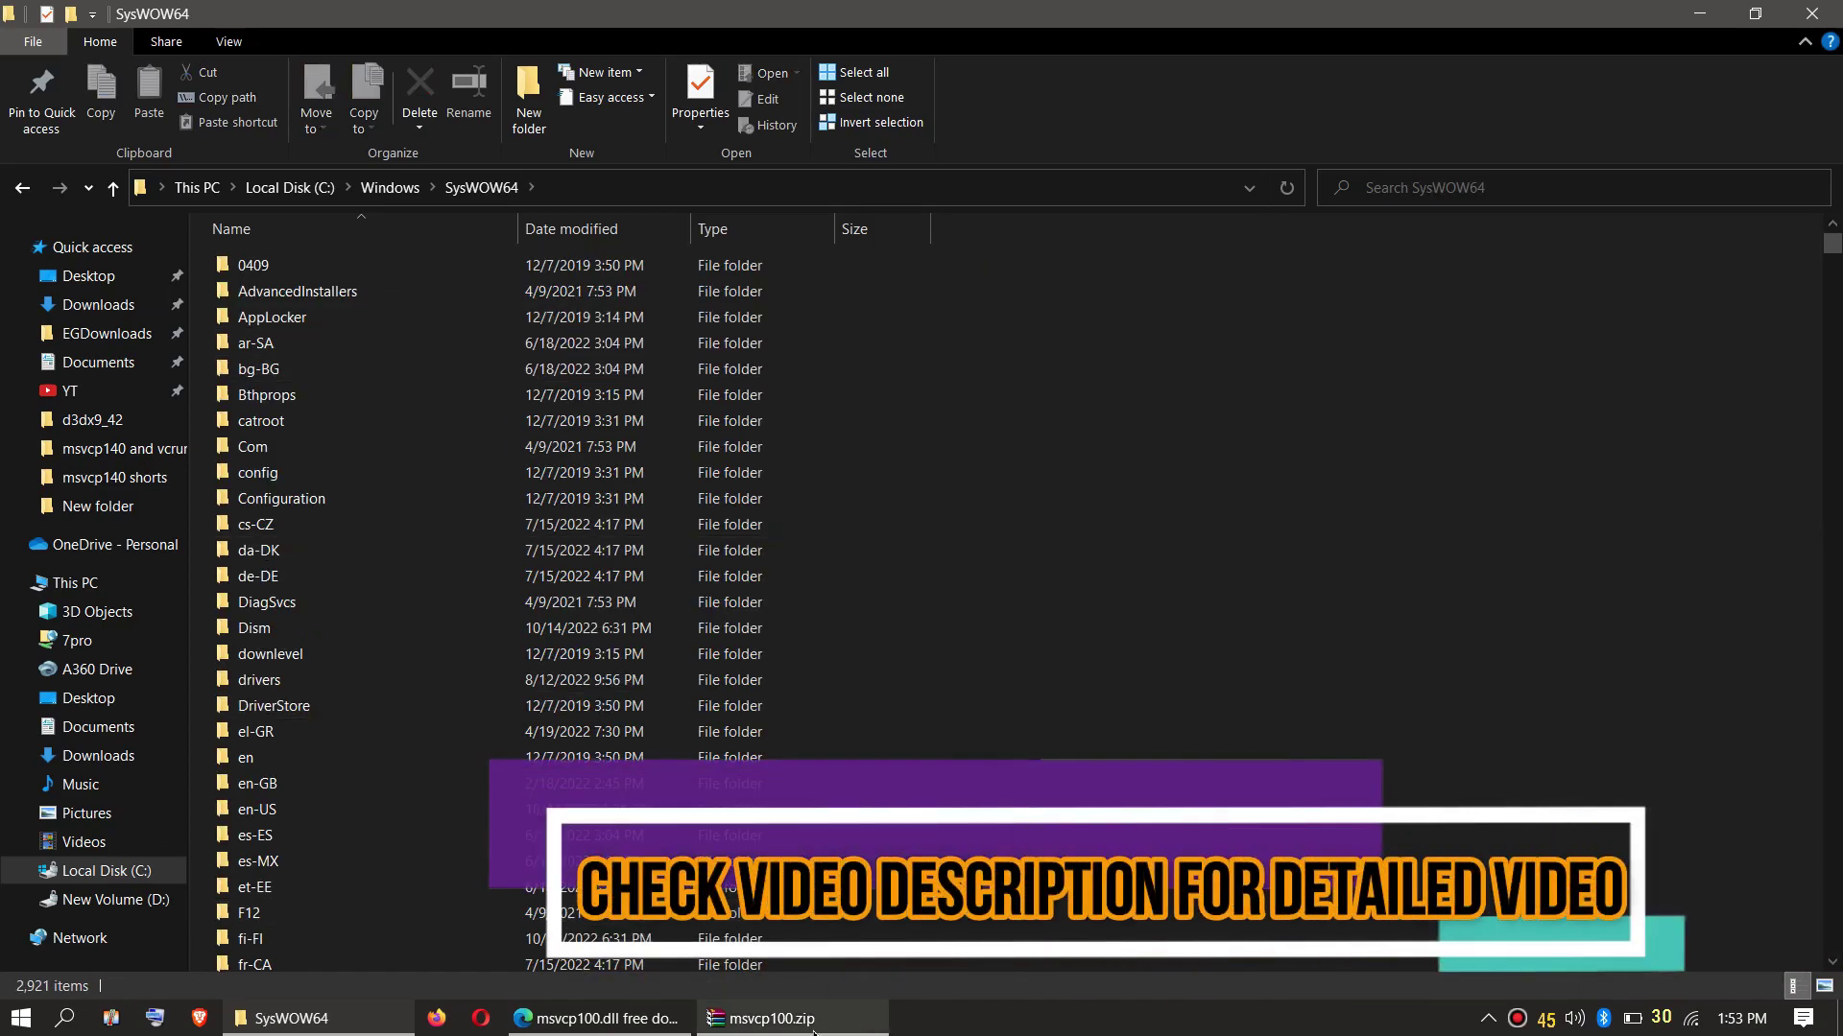
Drag msvcp100.dll and msvcr100.dll from the archives into SysWOW64, replacing both existing files.
key(alt+Tab)
drag(805, 574, 868, 584)
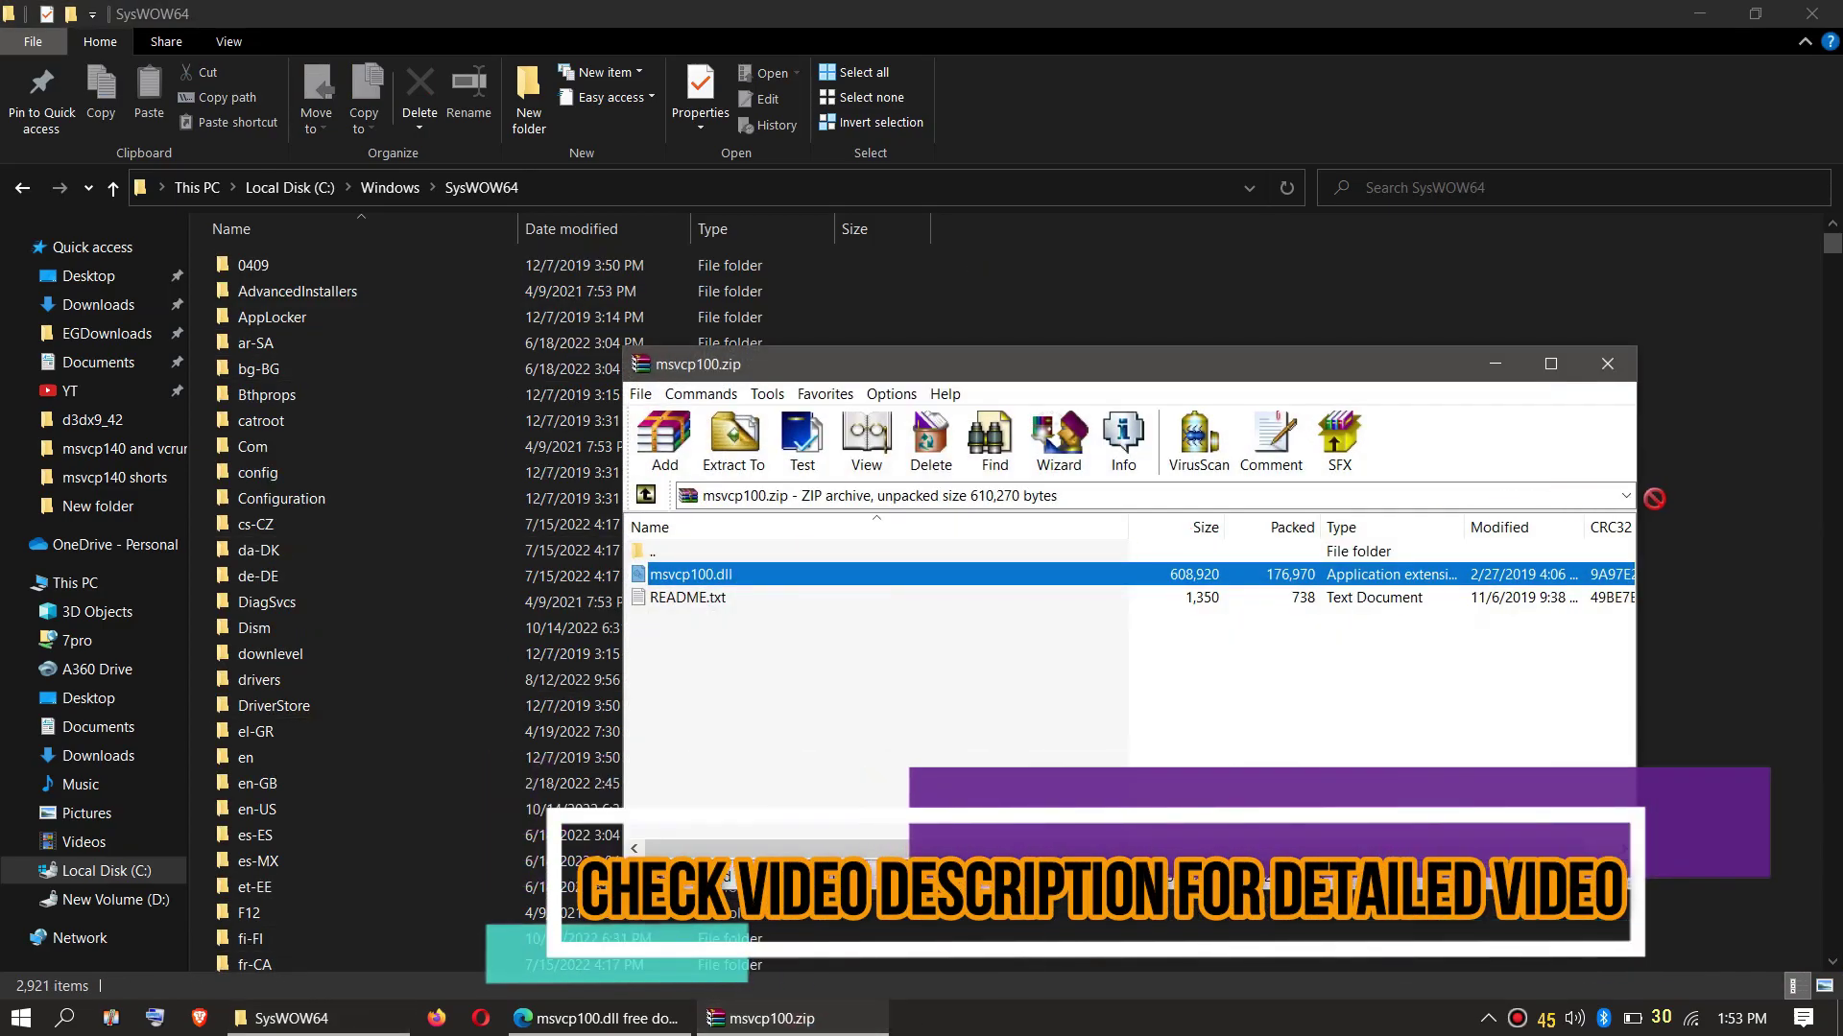
drag(1653, 499, 1694, 490)
click(1019, 393)
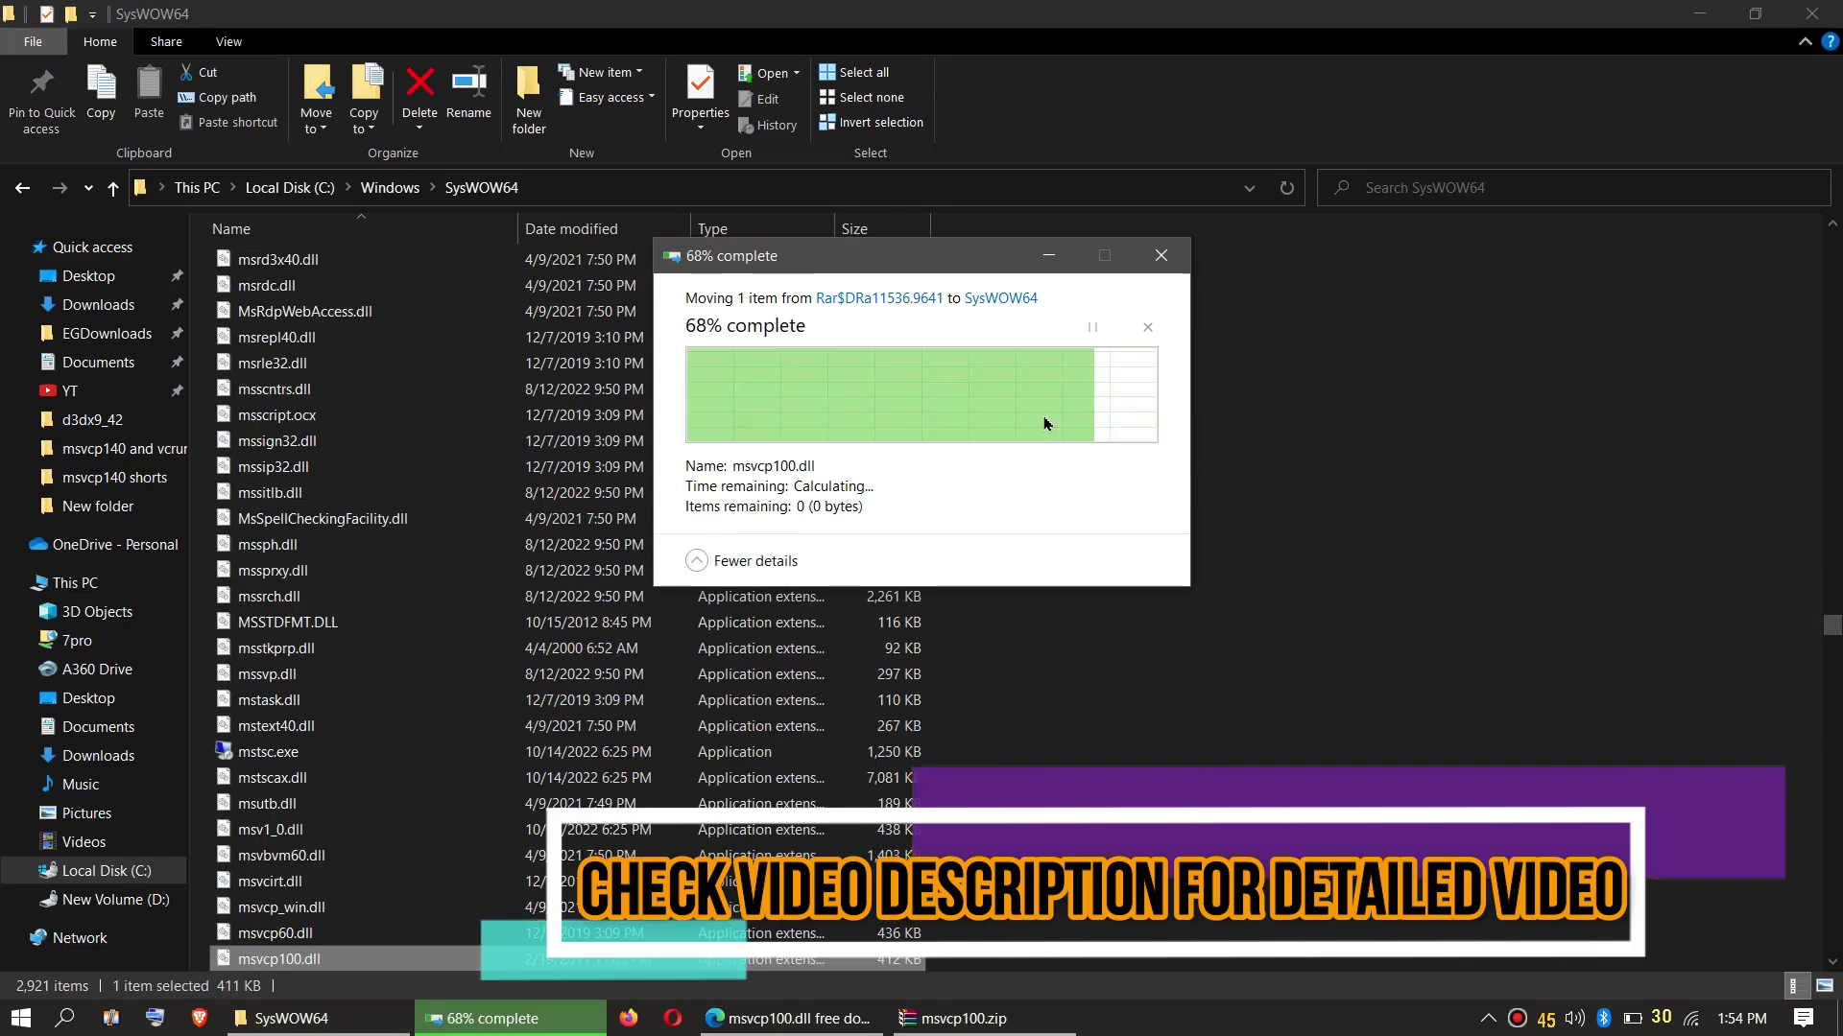
click(21, 1018)
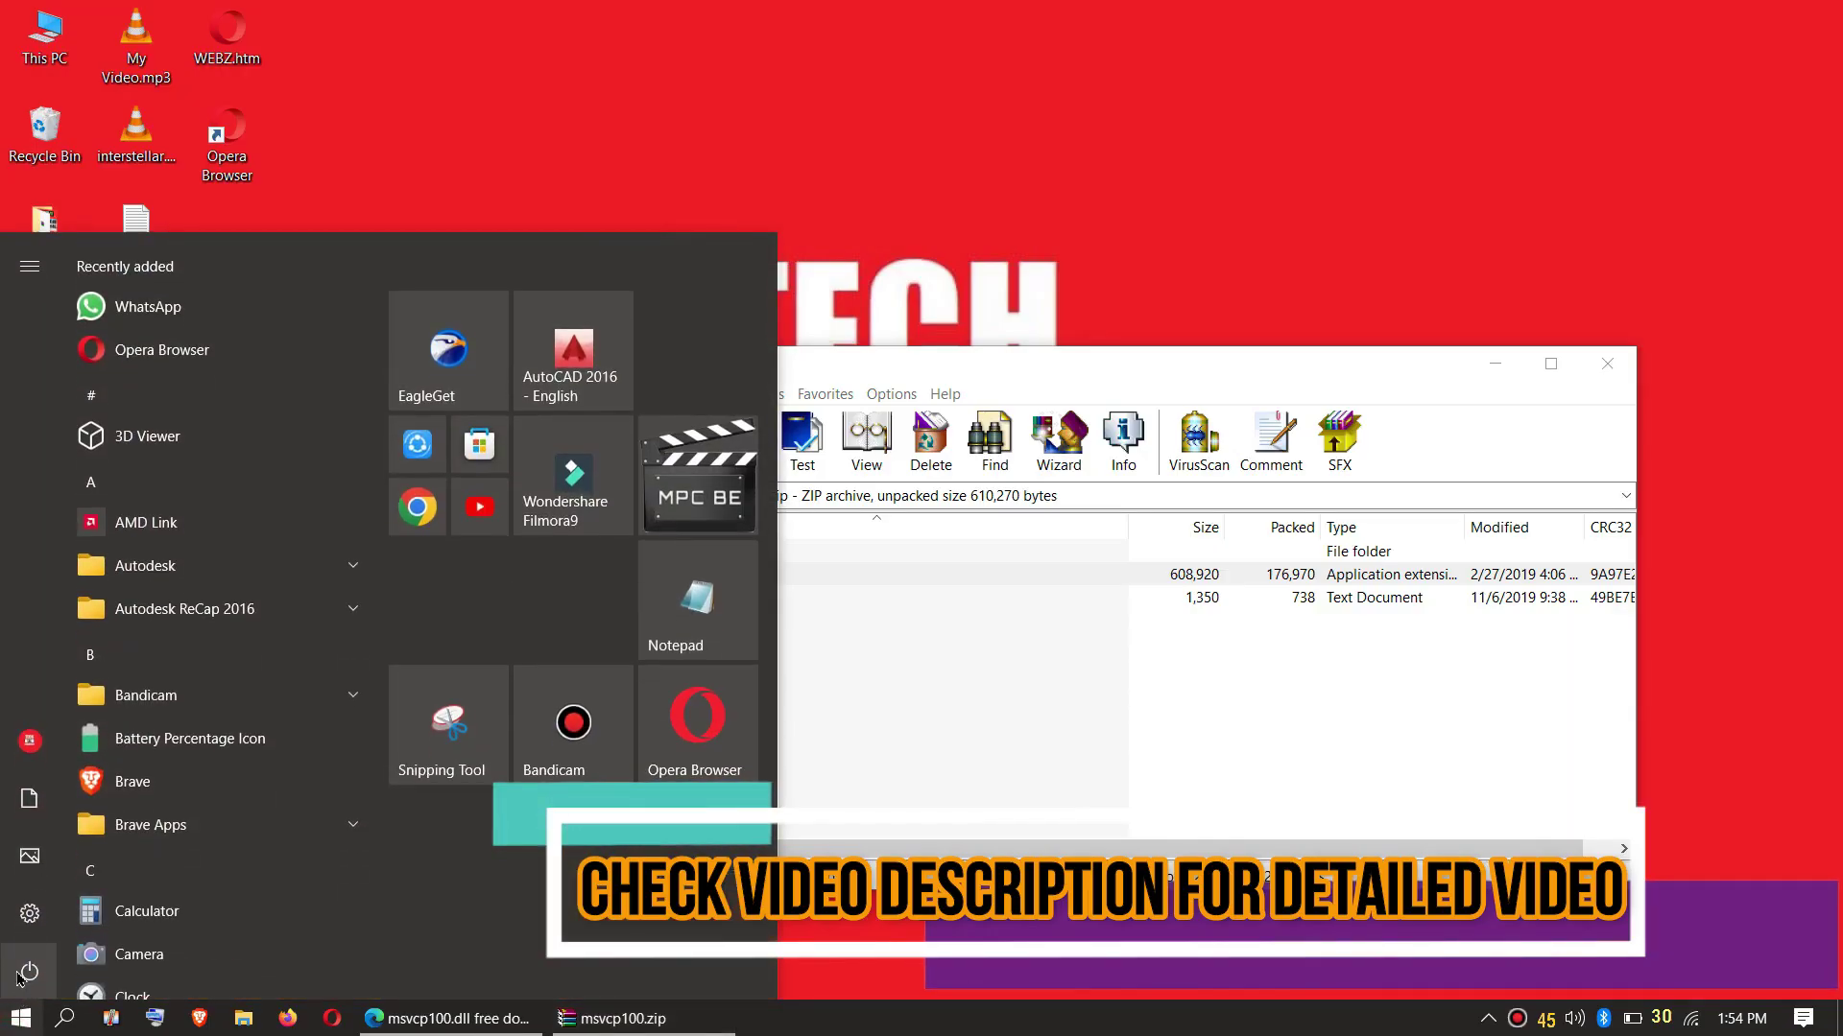
click(27, 972)
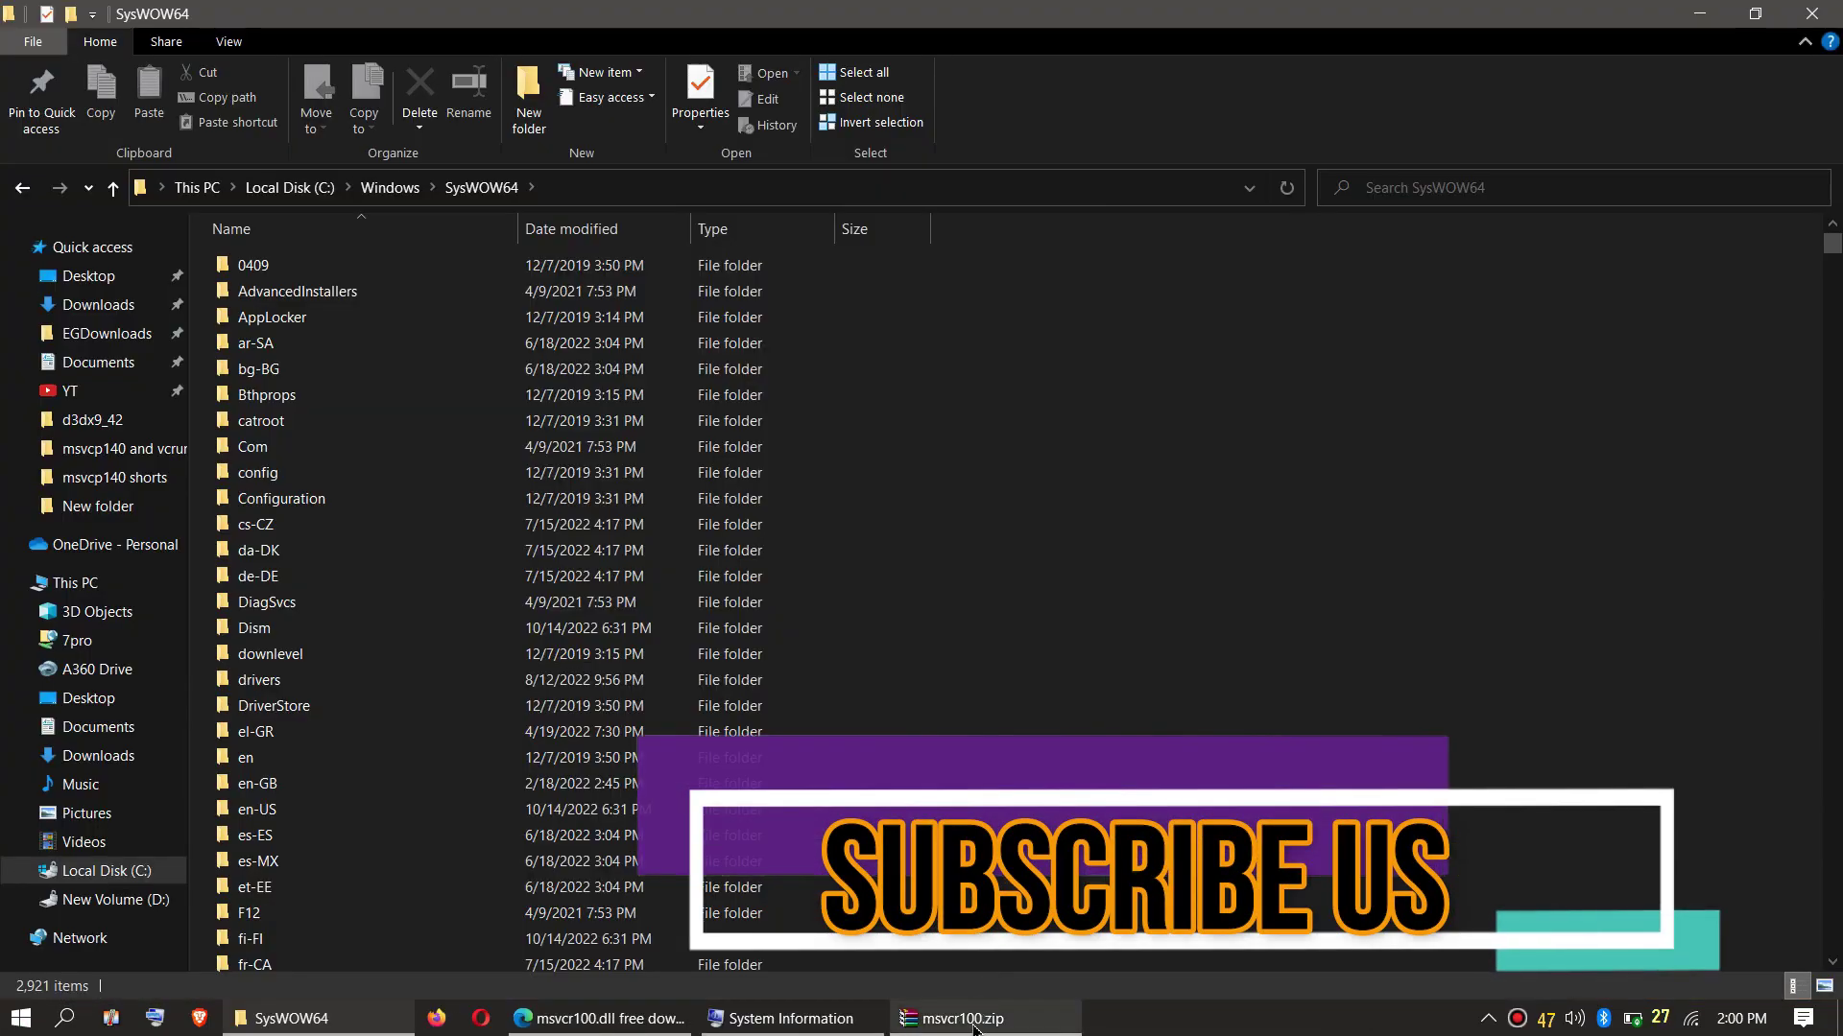
click(969, 1018)
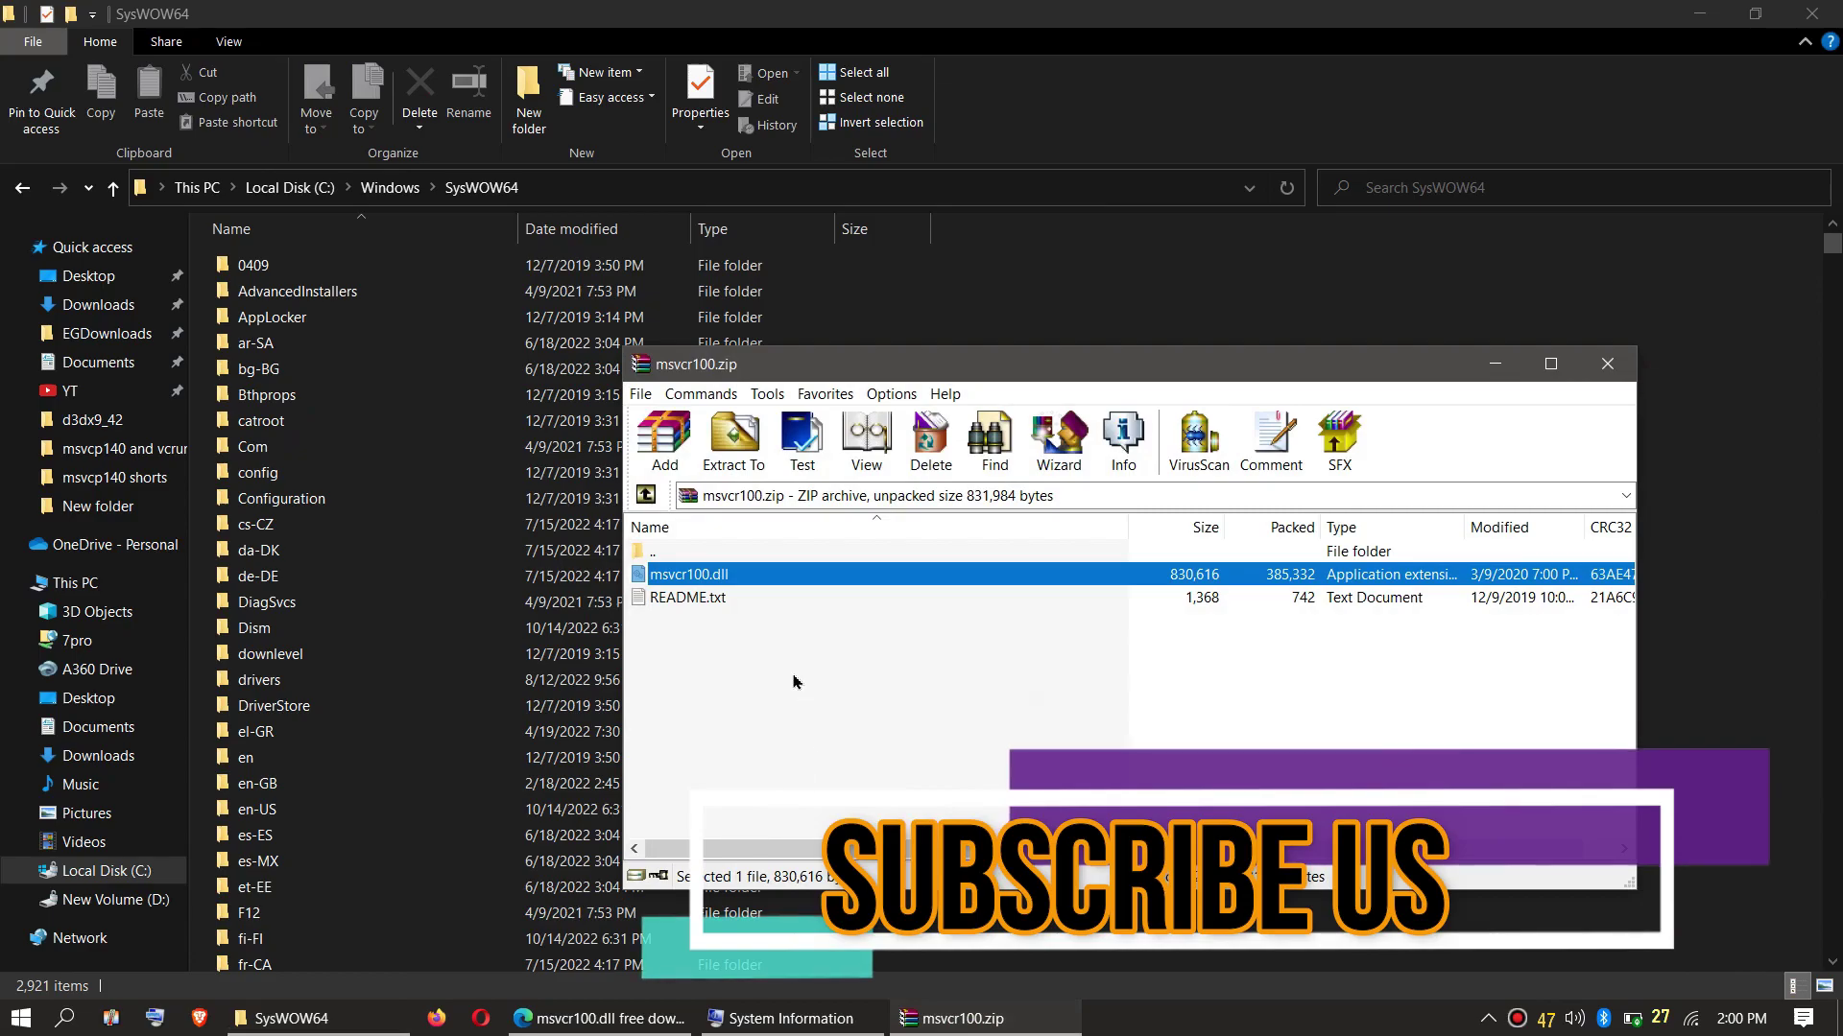
drag(720, 585, 384, 615)
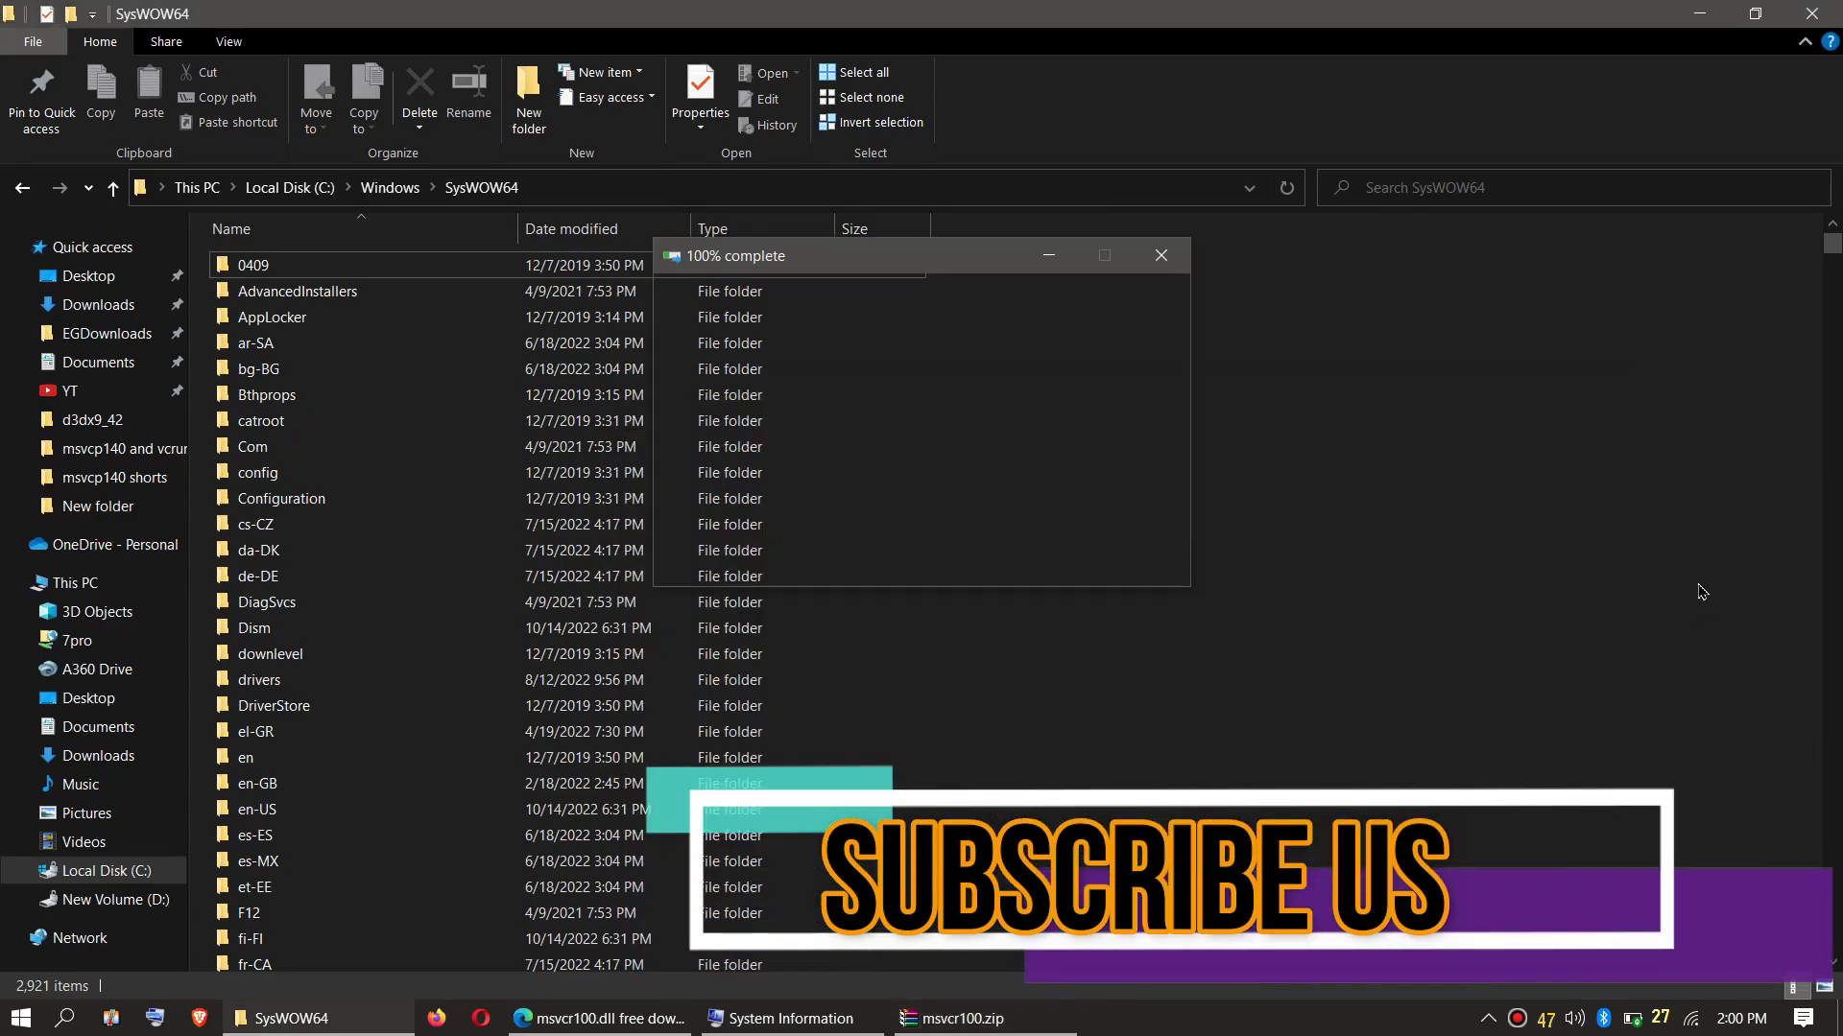
click(1055, 392)
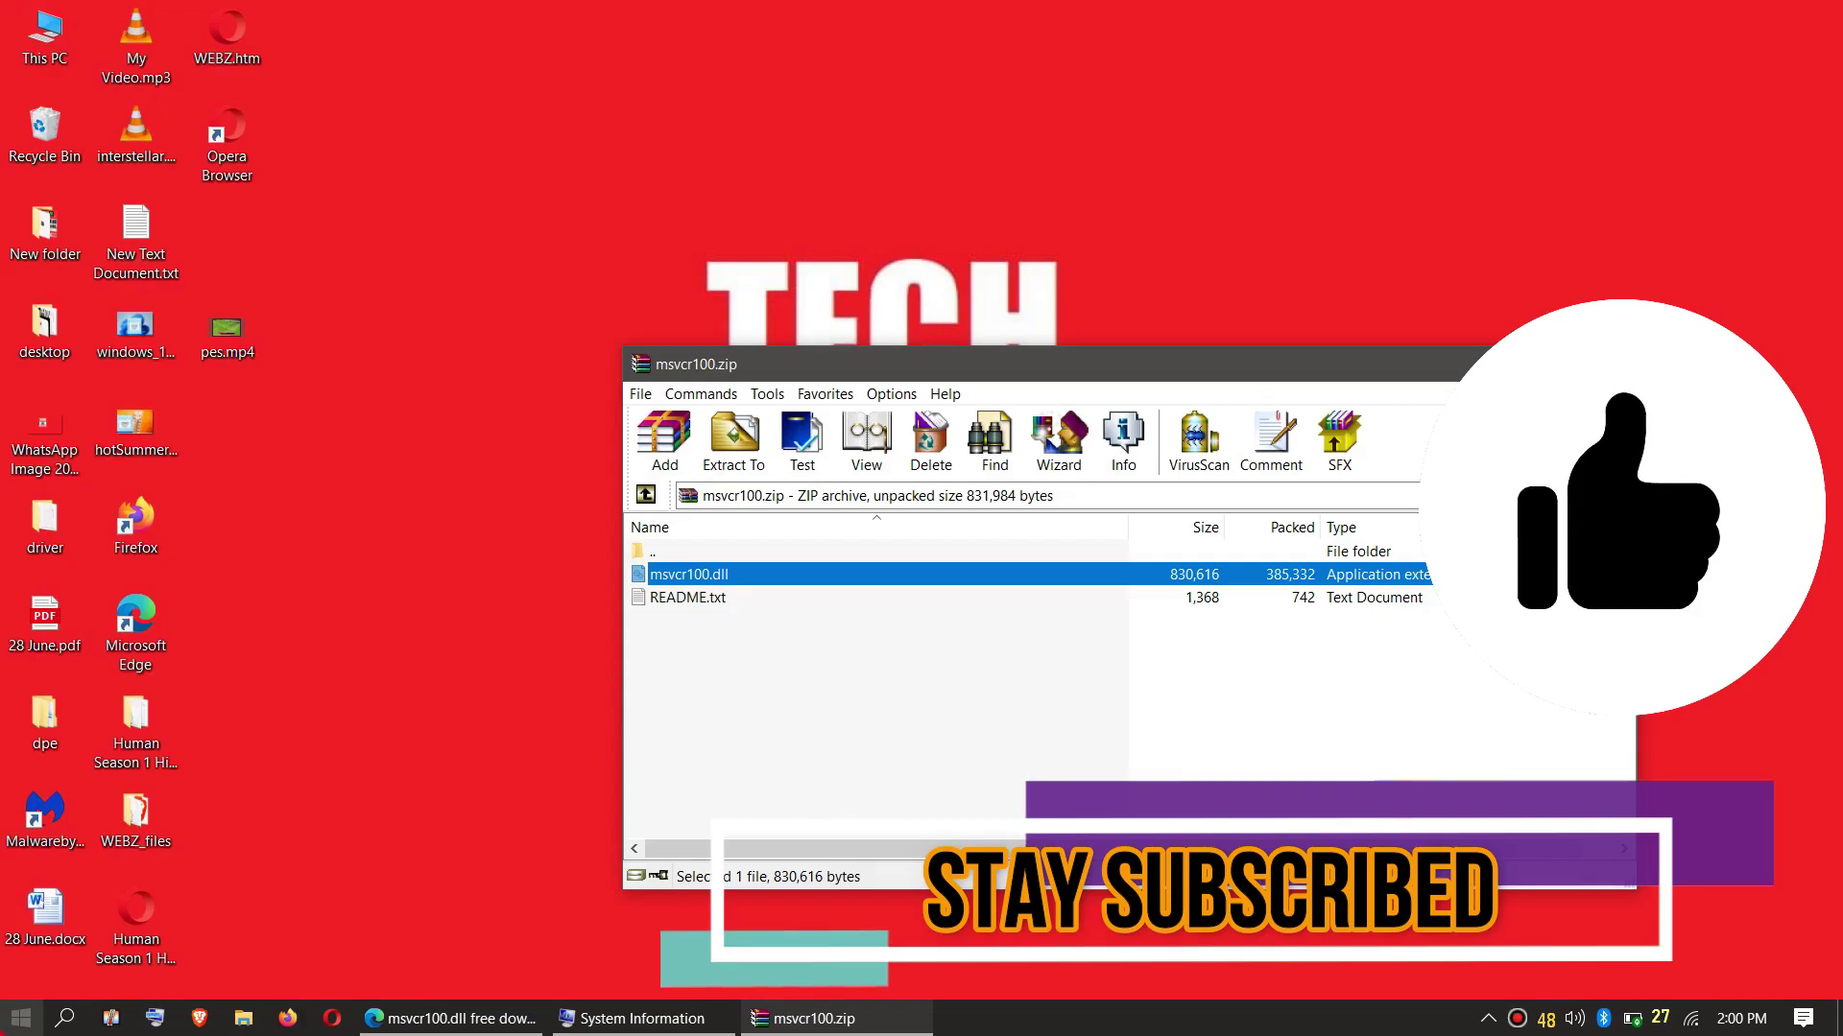
click(21, 1017)
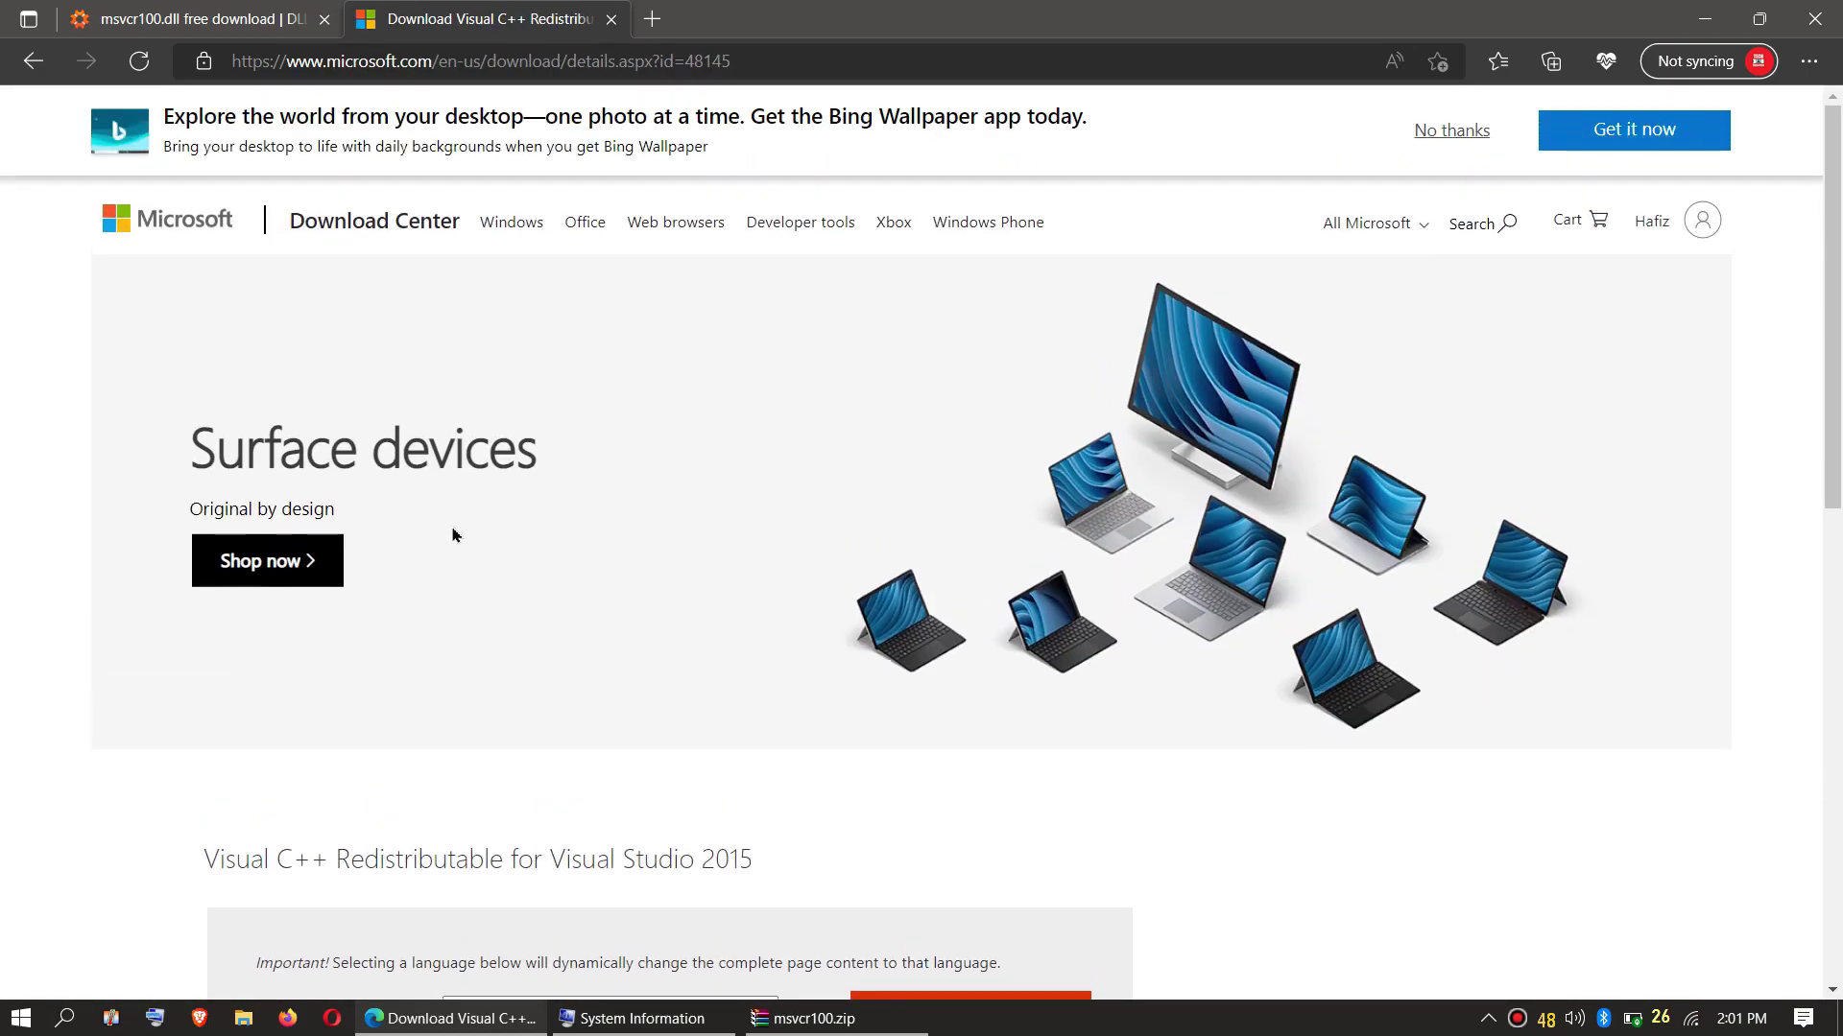
On the Visual C++ Redistributable 2015 page, bring up the list of files to download.
scroll(460, 540, down, 5)
scroll(465, 545, down, 1)
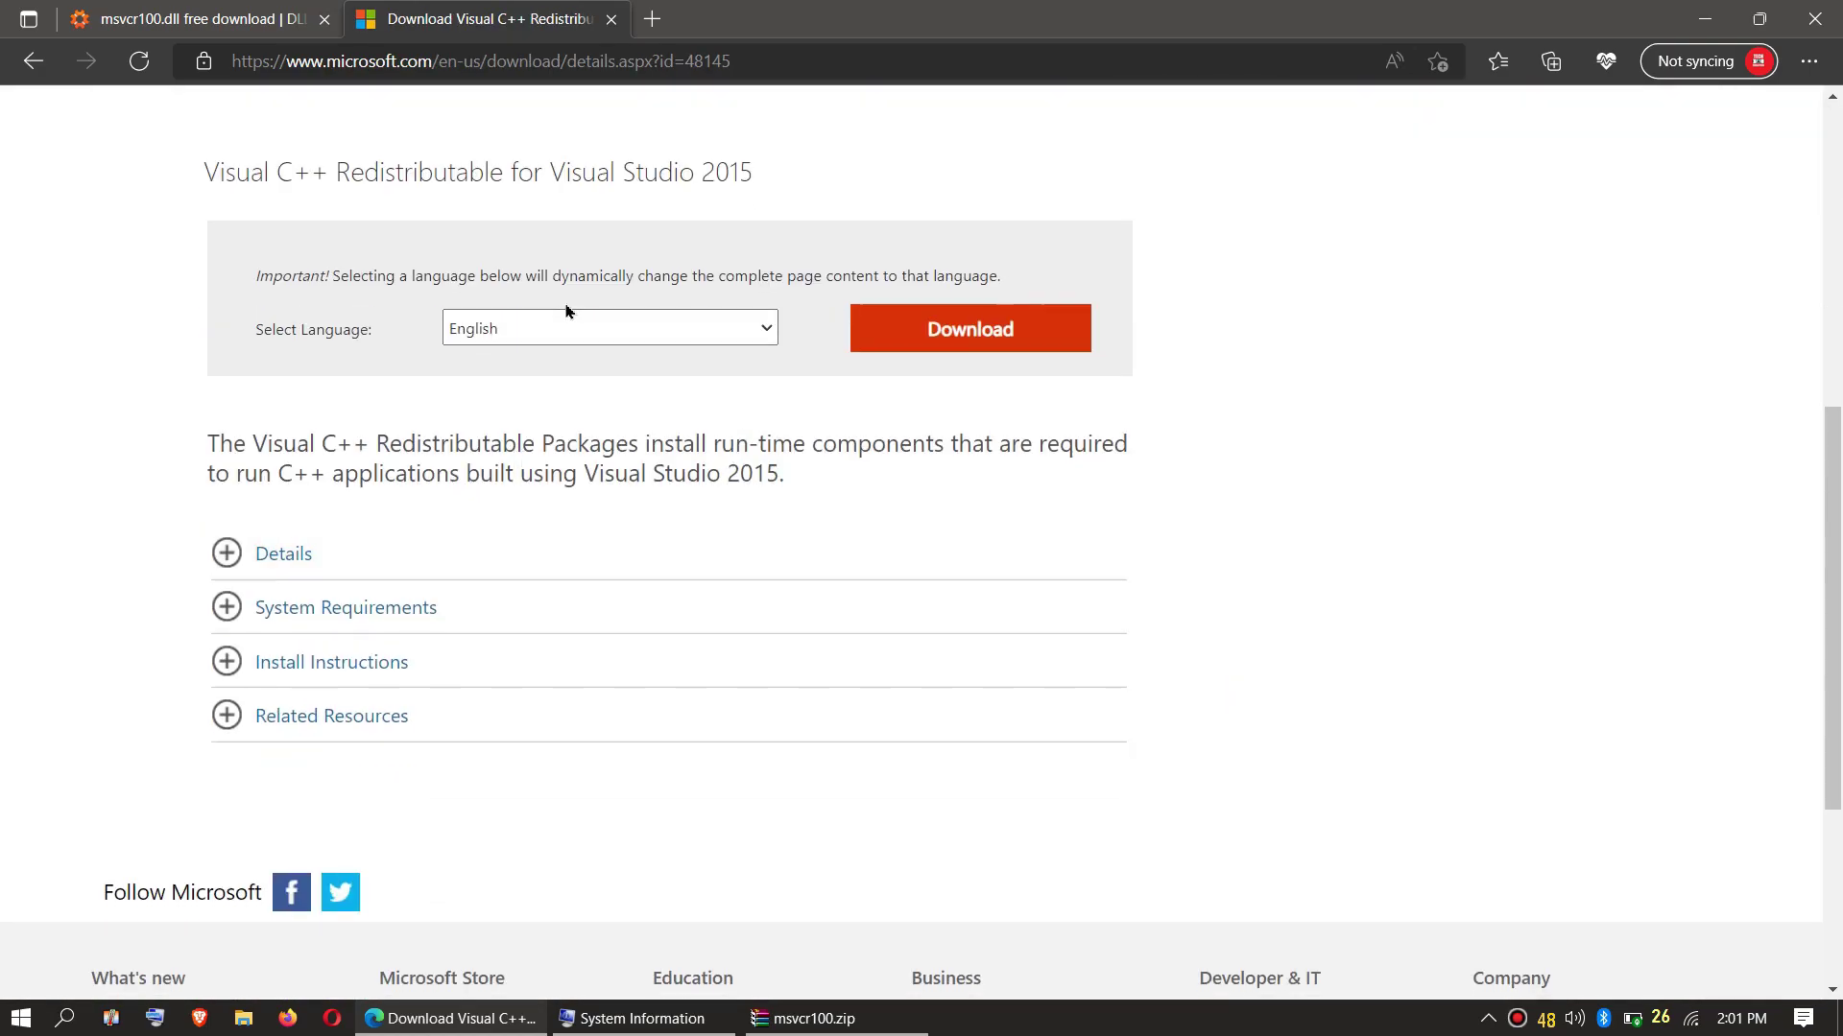
click(994, 333)
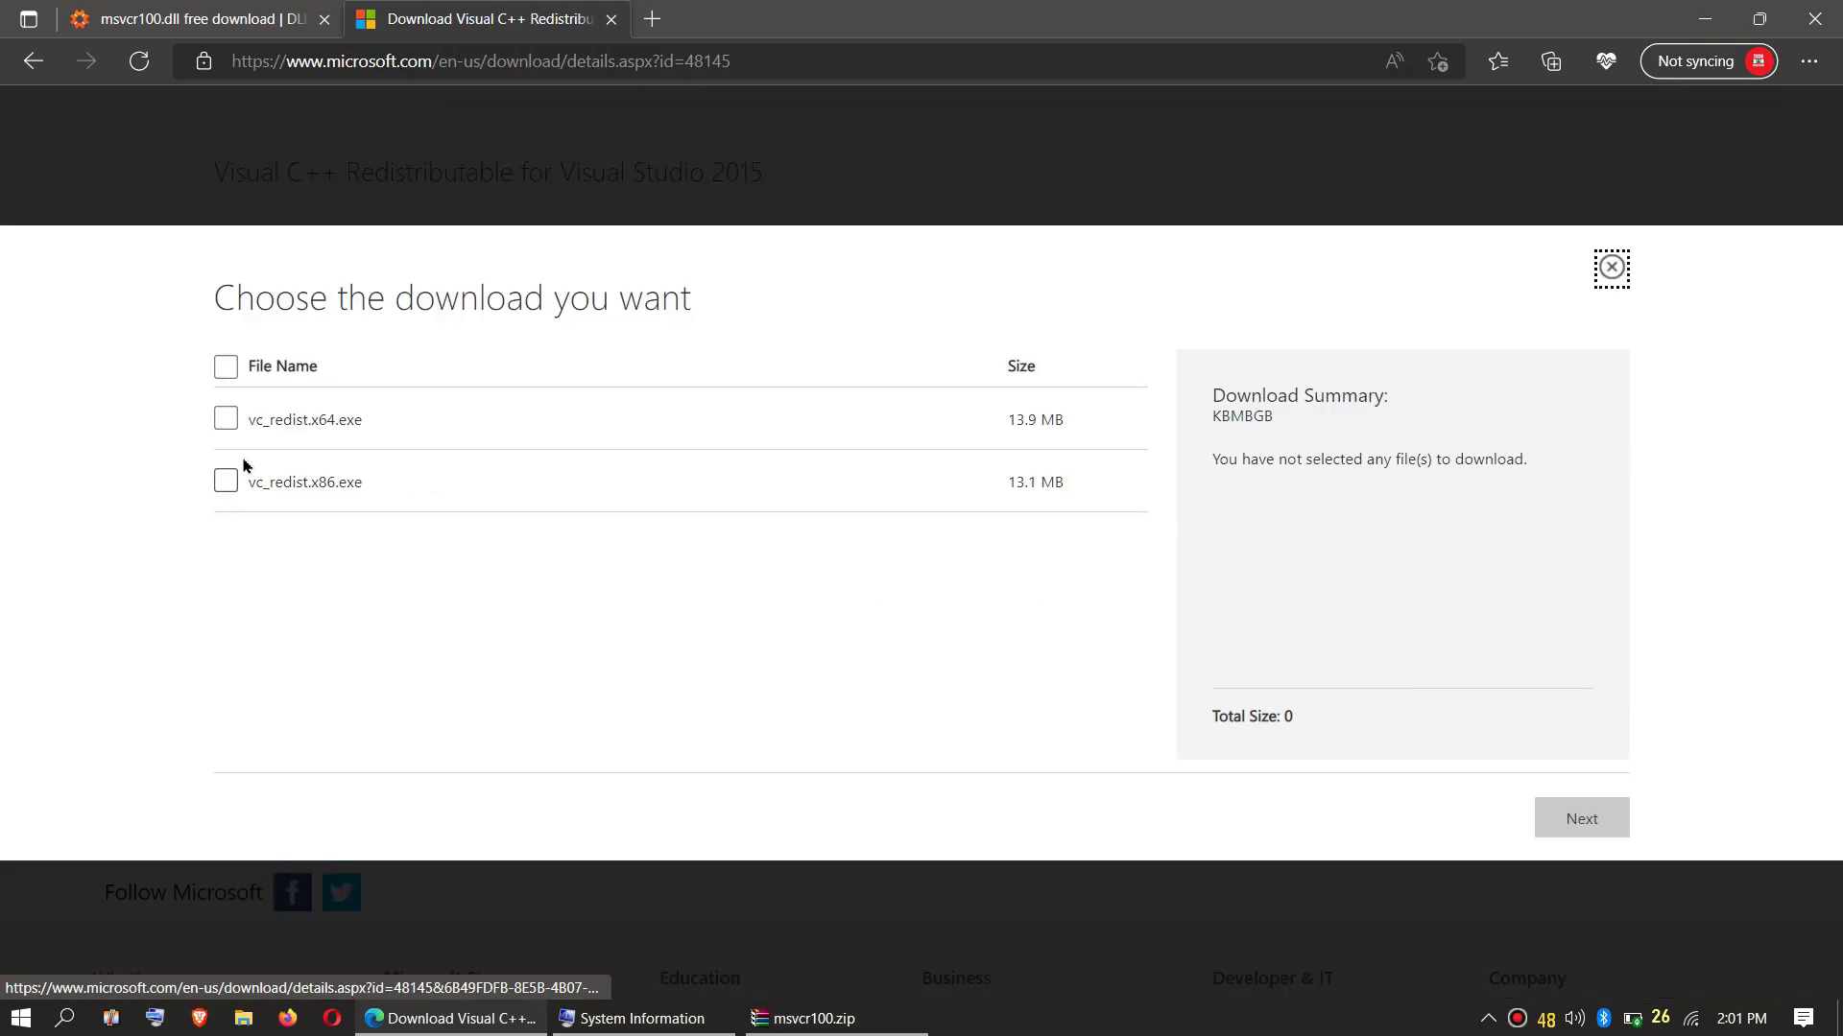